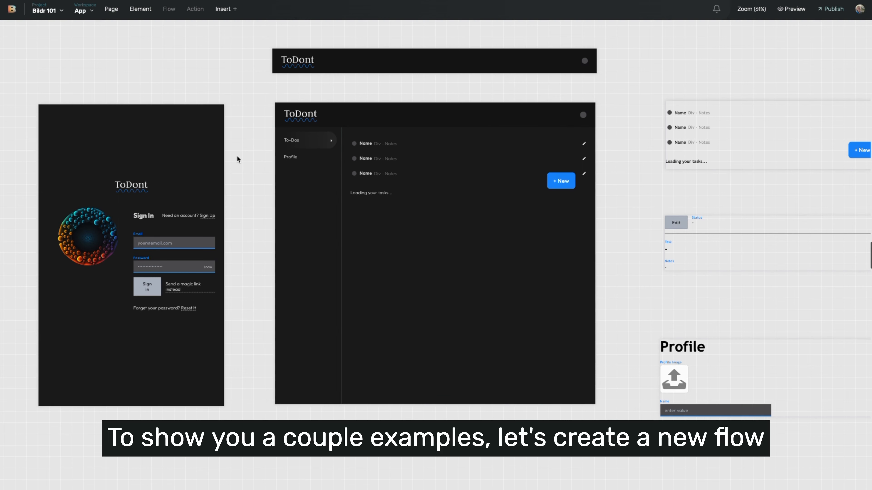
Step: Create a flow named New Flow Test on the App - Home page and browse the actions that can be added
left_click(285, 165)
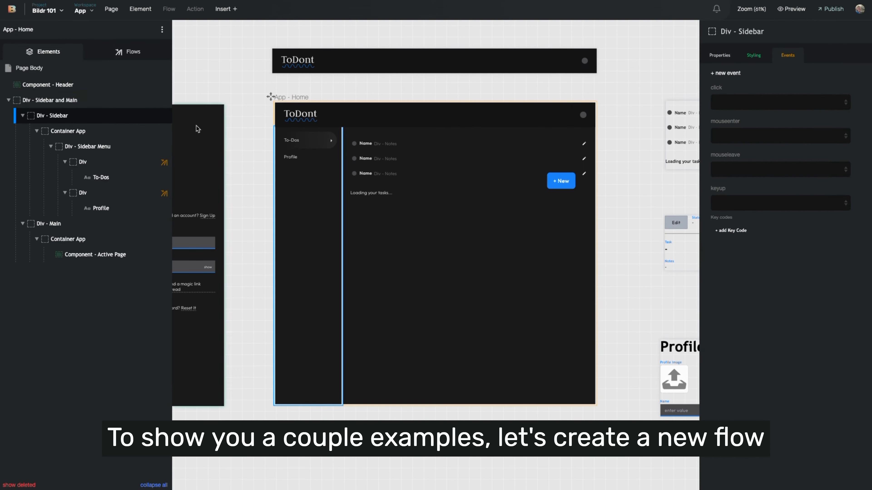
left_click(130, 52)
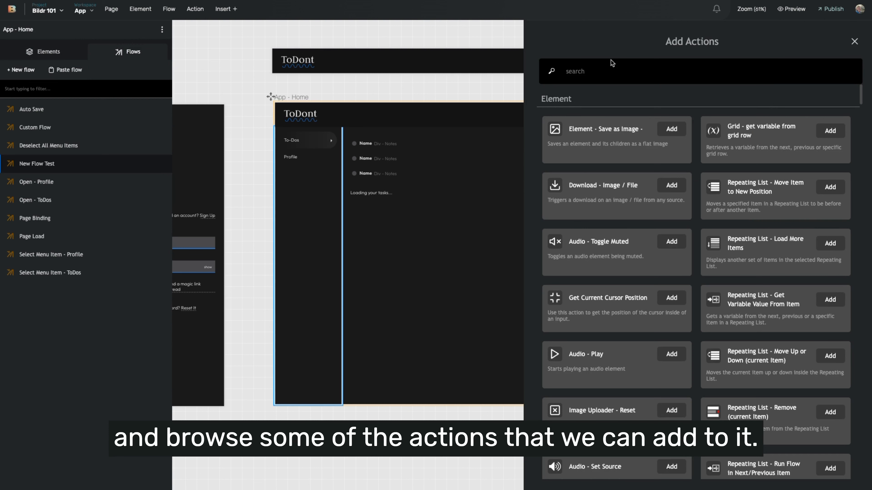
scroll(638, 148, "down", 8)
scroll(638, 148, "down", 1)
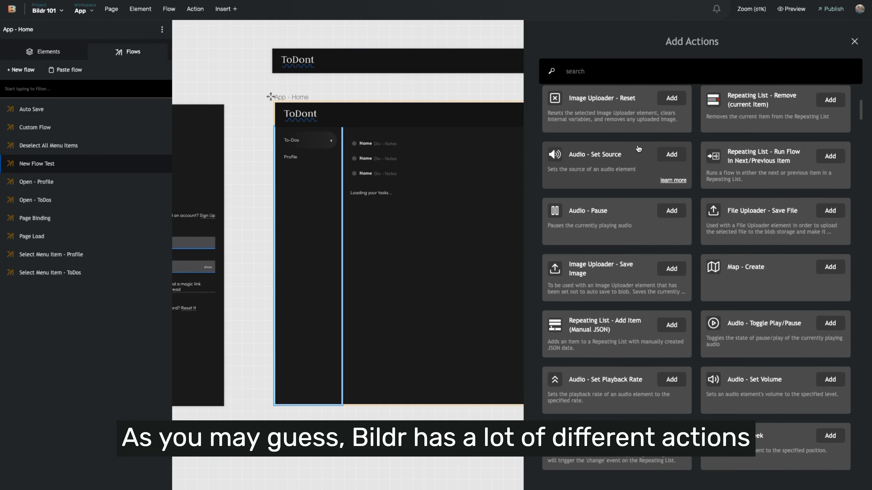
scroll(639, 148, "down", 6)
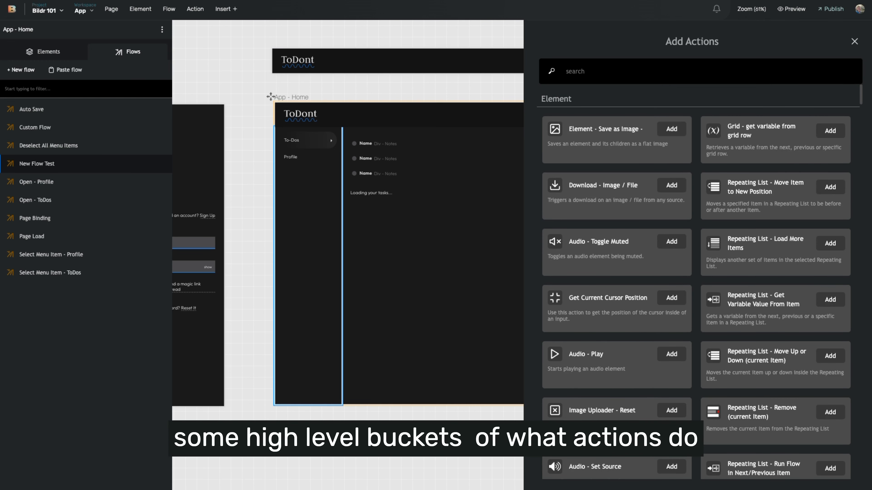
Step: Search the actions for "conditio" and add an If / Then Logic Check to the flow
type("con")
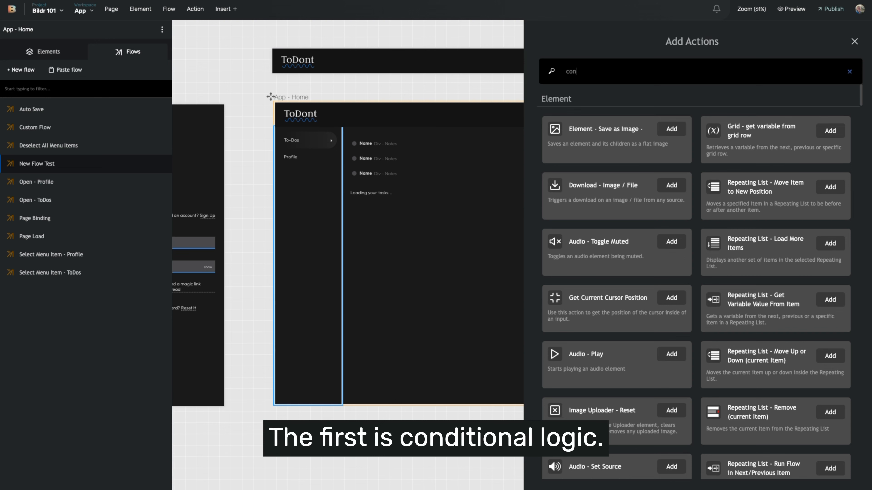
type("ditio")
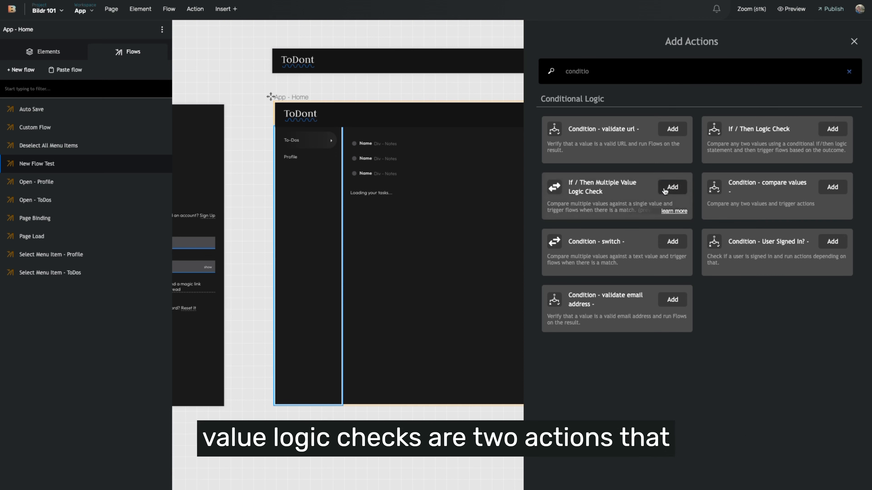
left_click(730, 146)
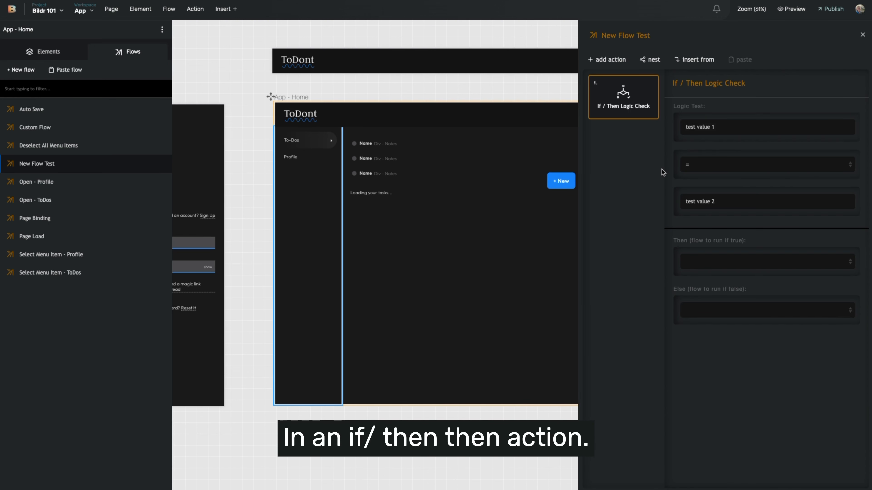
Step: Examine the If / Then Logic Check's two test values, its comparison operators and the flows selectable for true and false outcomes
double_click(724, 126)
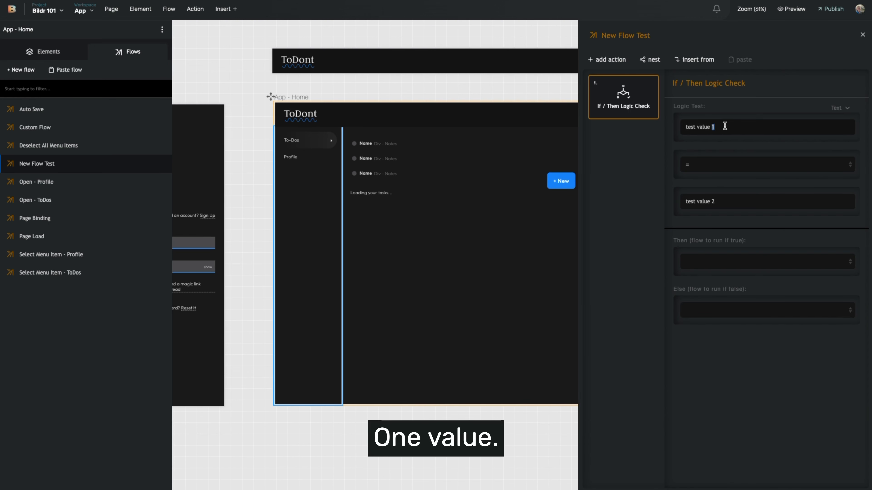
left_click(698, 164)
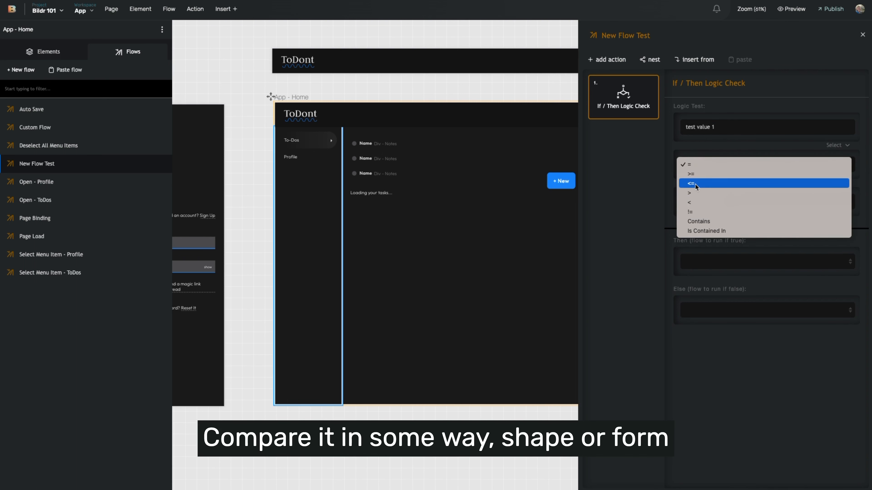
left_click(654, 186)
double_click(702, 201)
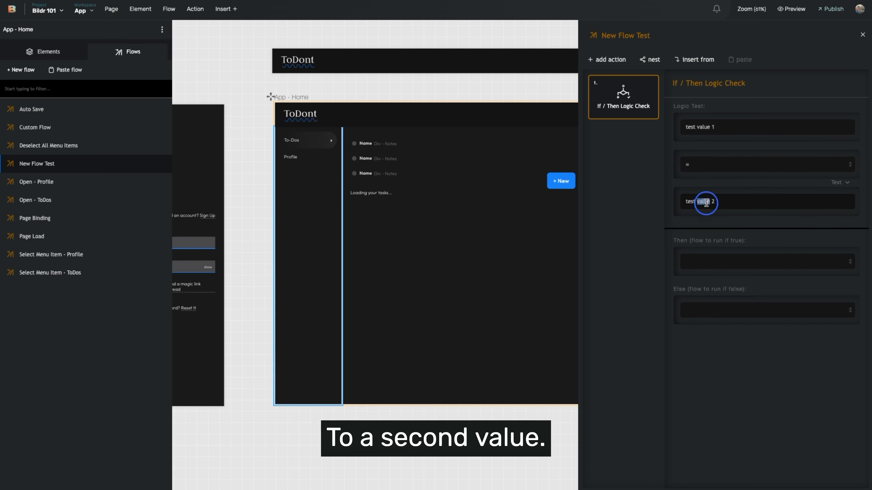
left_click(695, 263)
left_click(663, 282)
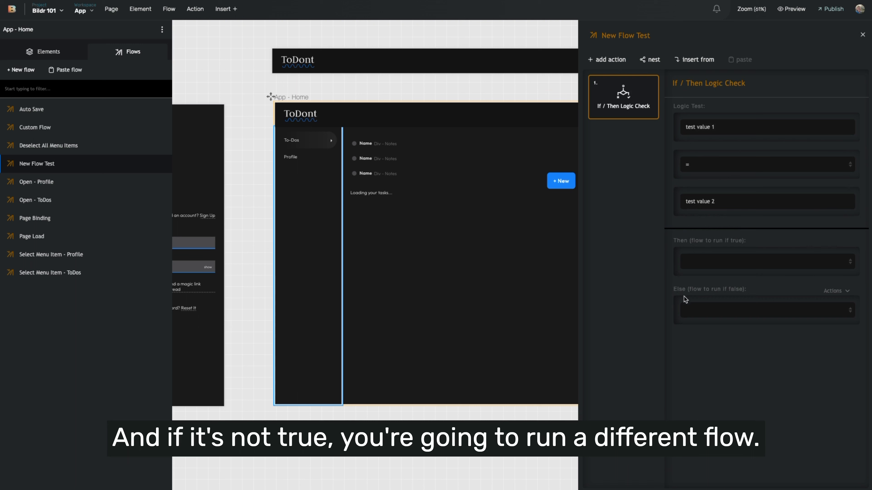
left_click(697, 307)
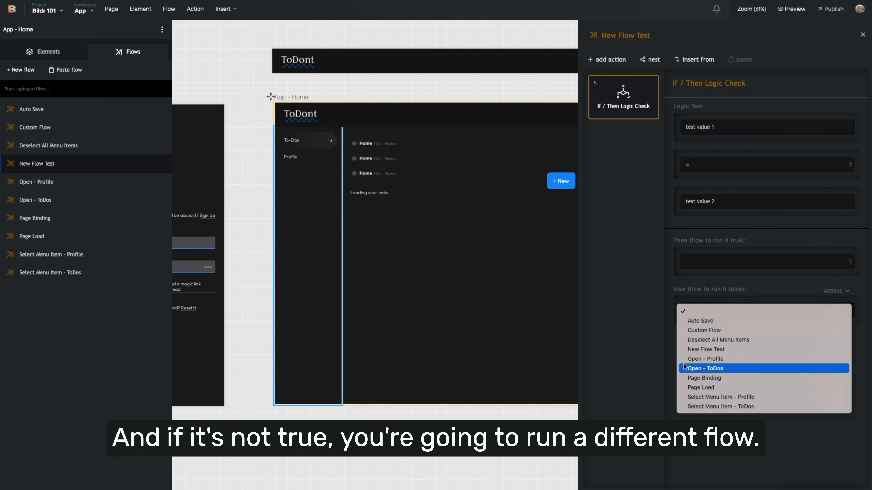
left_click(663, 359)
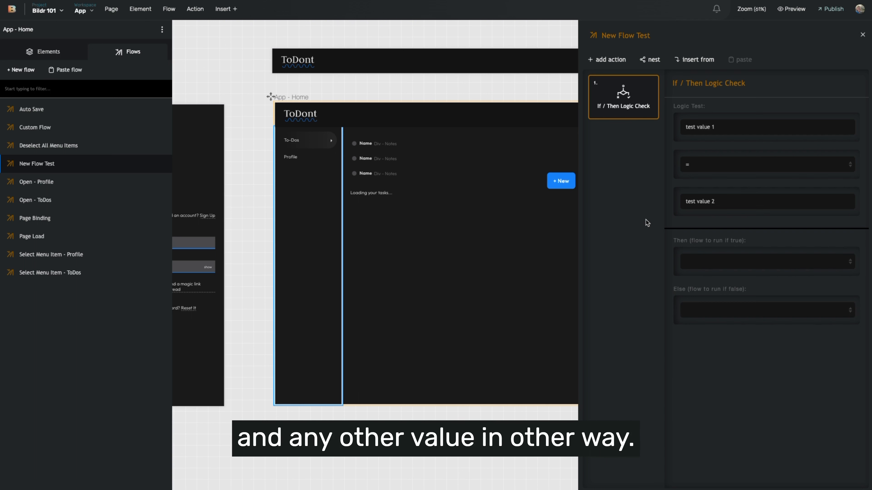
Step: Search the actions for "multiple" and add an If / Then Multiple Value Logic Check to the flow
left_click(619, 58)
left_click(736, 75)
type("multiple")
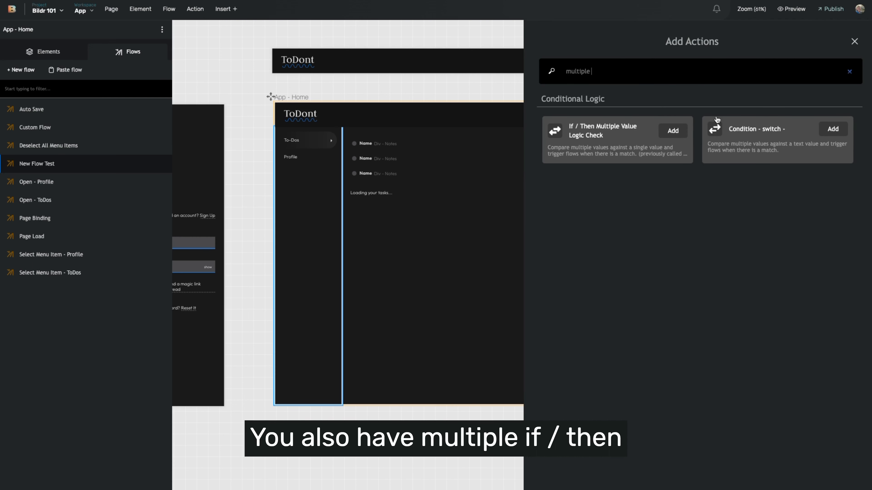
left_click(671, 135)
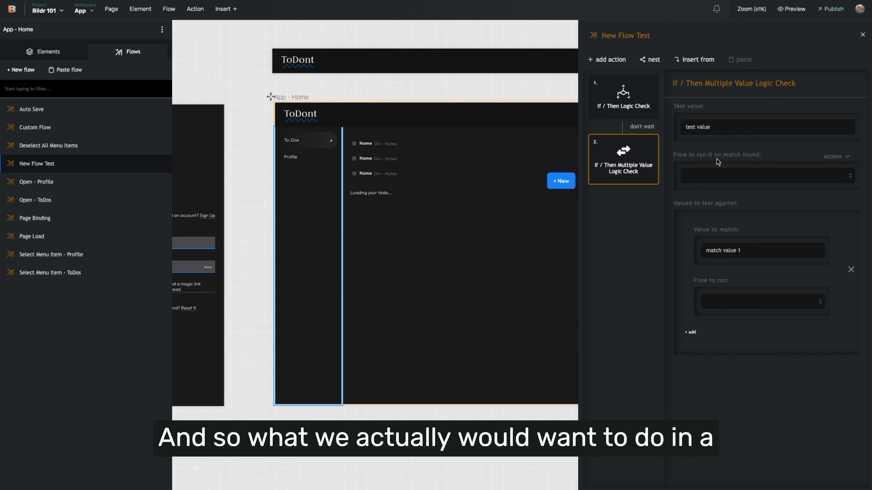
Step: Review the input types for the test value and enter brown, black and red as the values to match
triple_click(709, 129)
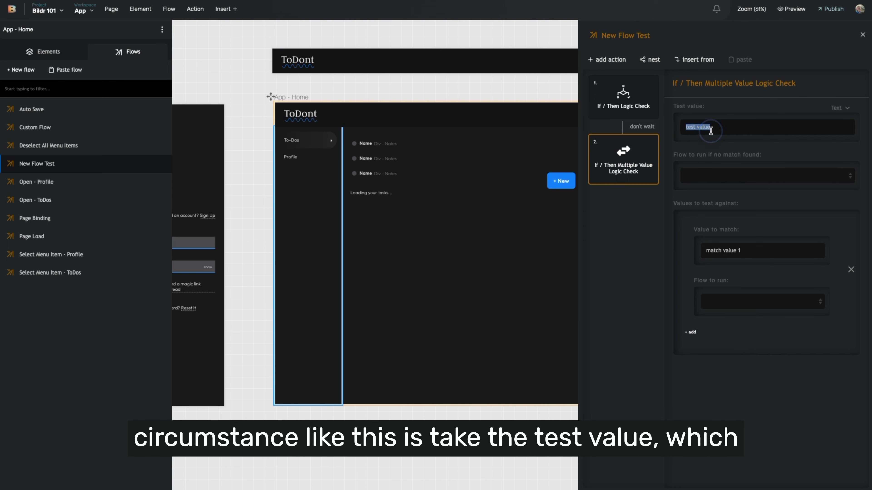
left_click(839, 111)
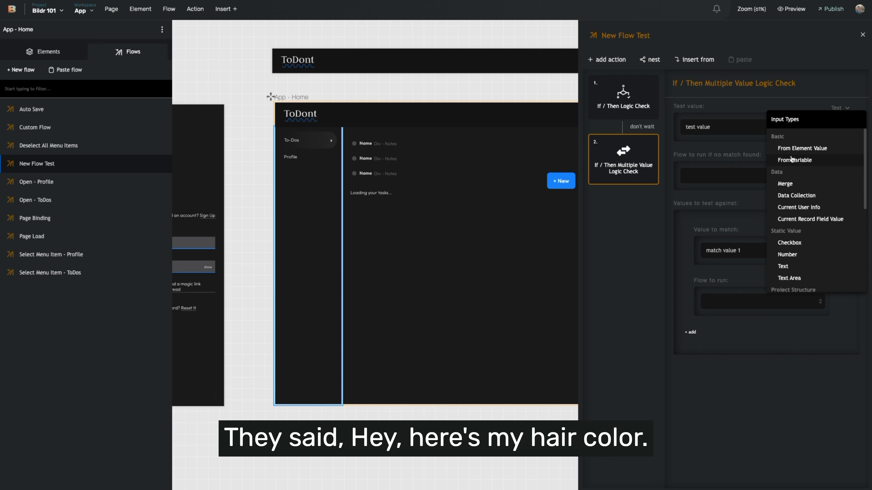
scroll(680, 206, "down", 2)
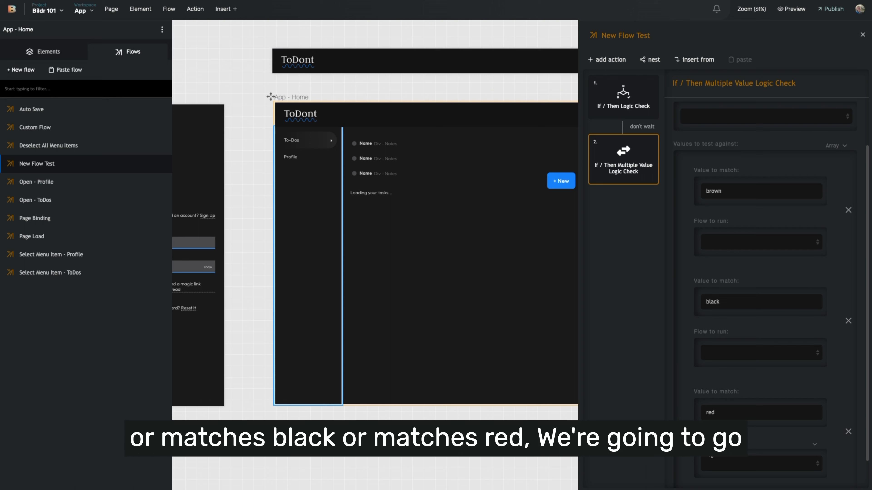
Step: Examine which flows can run for the black match and when no match is found
left_click(735, 352)
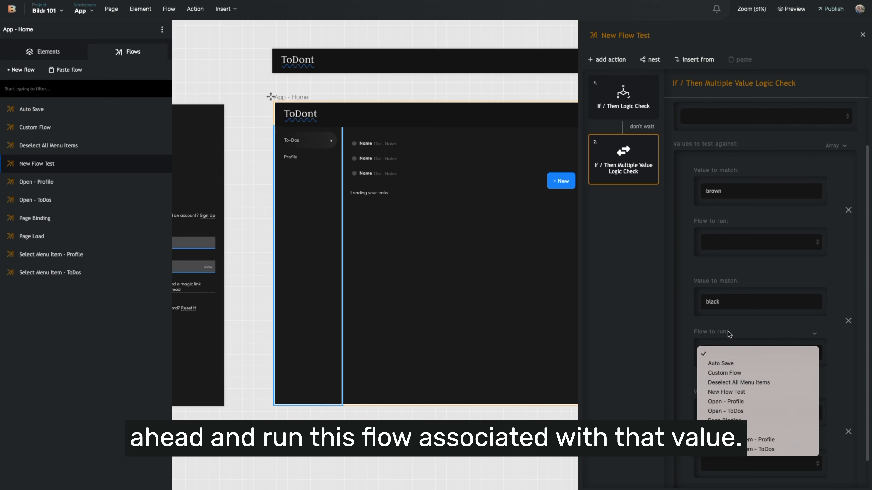
left_click(697, 324)
scroll(725, 193, "up", 2)
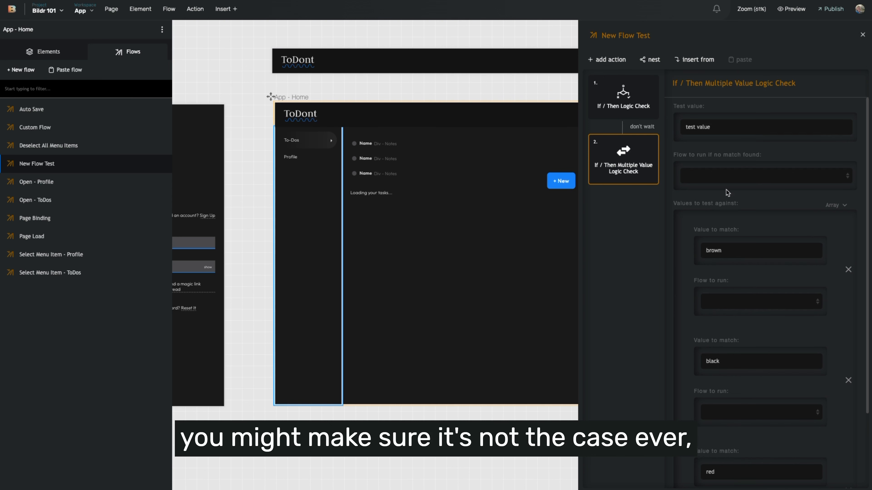
left_click(725, 176)
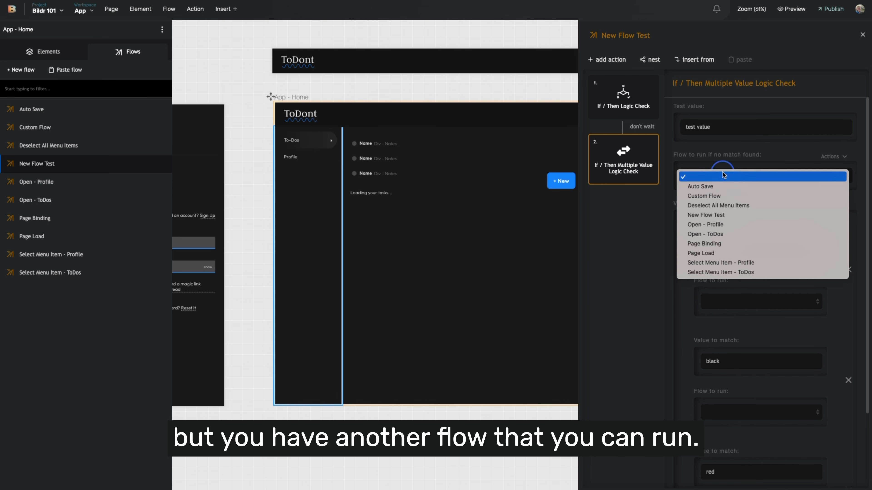
left_click(669, 193)
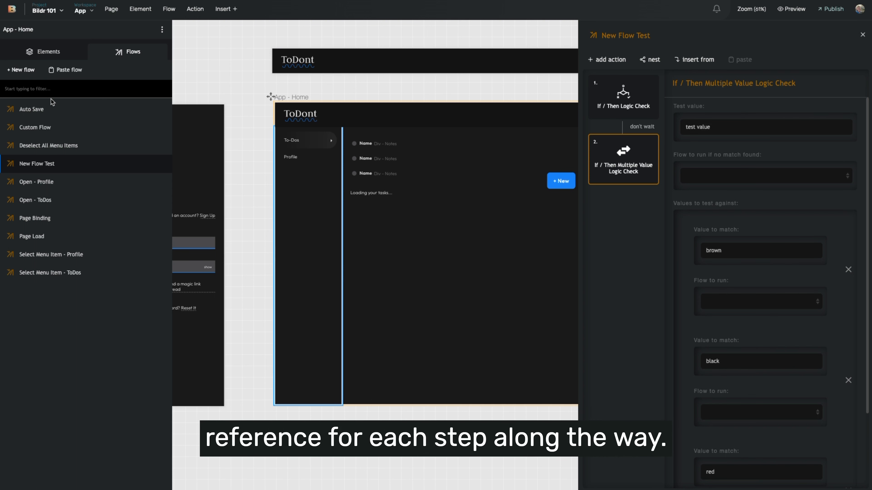
Step: Revisit the If / Then Logic Check and look through the built-in condition actions by searching for "conditio"
left_click(620, 99)
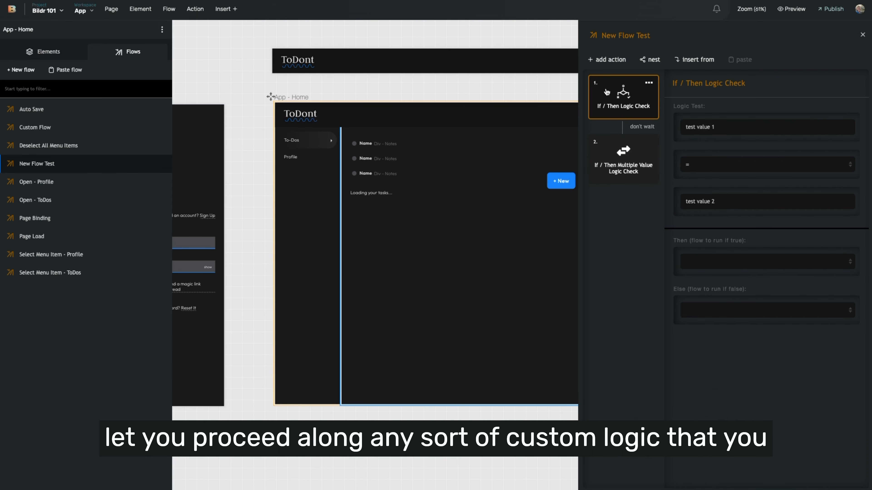
left_click(607, 60)
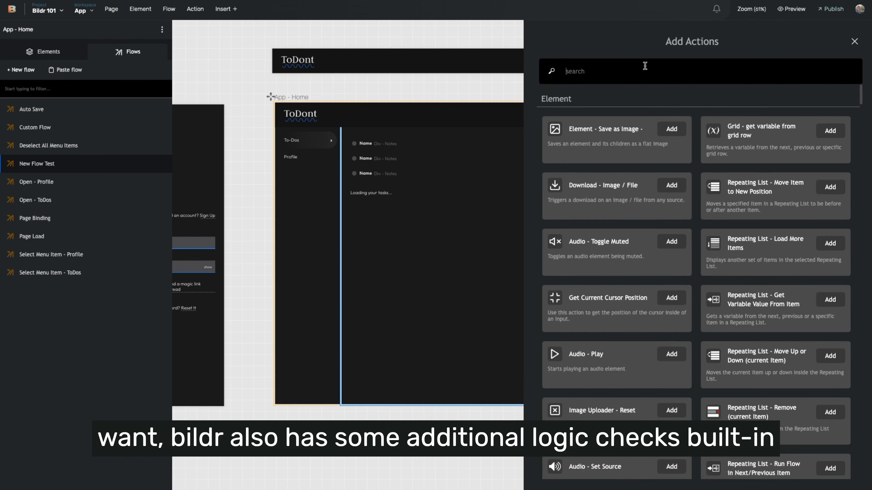
type("conditio")
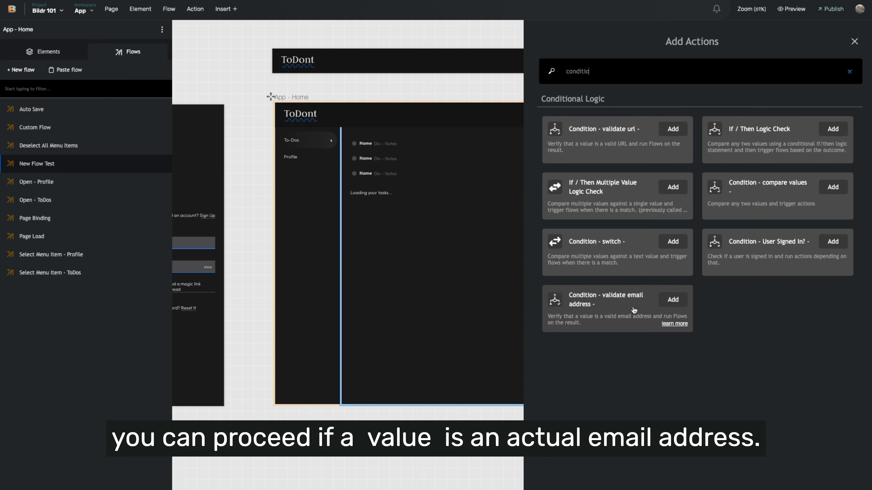
double_click(823, 69)
key("BackSpace")
left_click(854, 41)
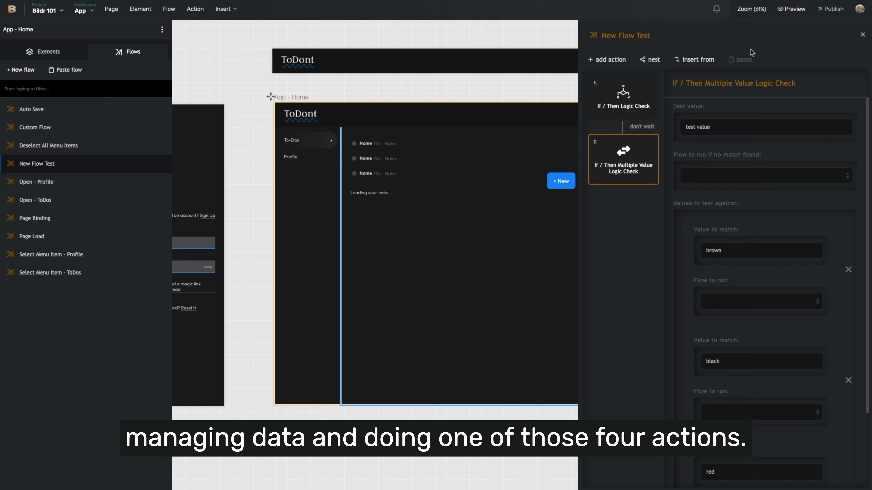
Step: Add a Data - create record action to the flow and set its data collection to Tasks
left_click(608, 60)
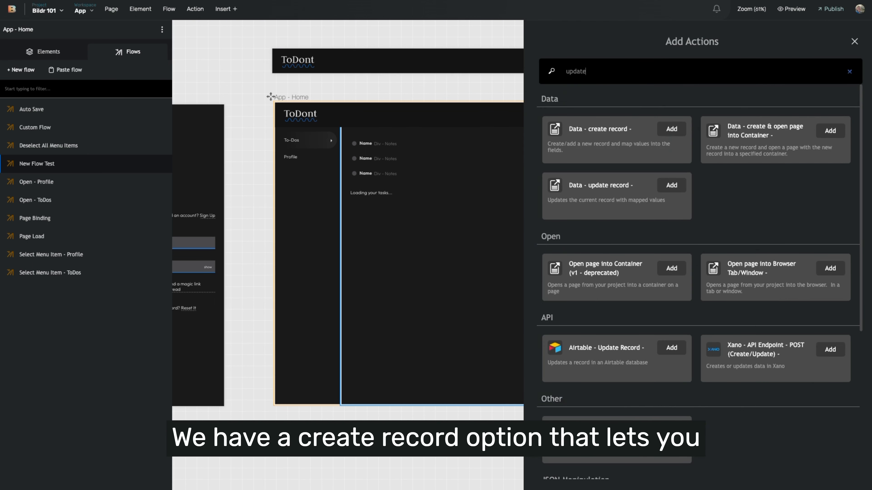
left_click(633, 137)
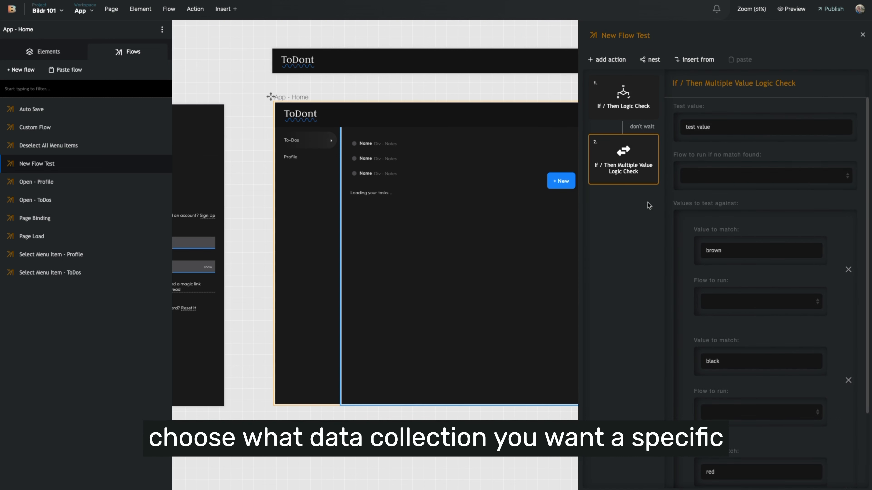
left_click(740, 128)
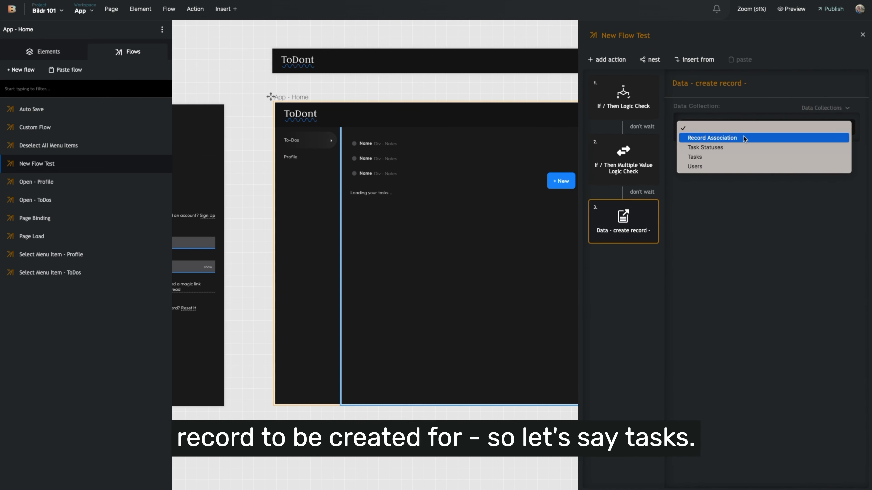
left_click(739, 144)
left_click(740, 131)
left_click(741, 136)
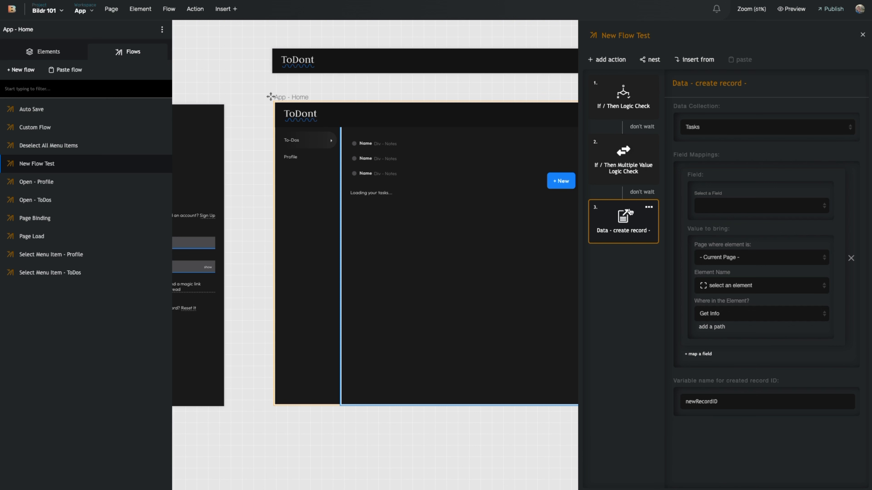
Step: Search the actions for "update" and add a Data - update record action to the flow
left_click(612, 59)
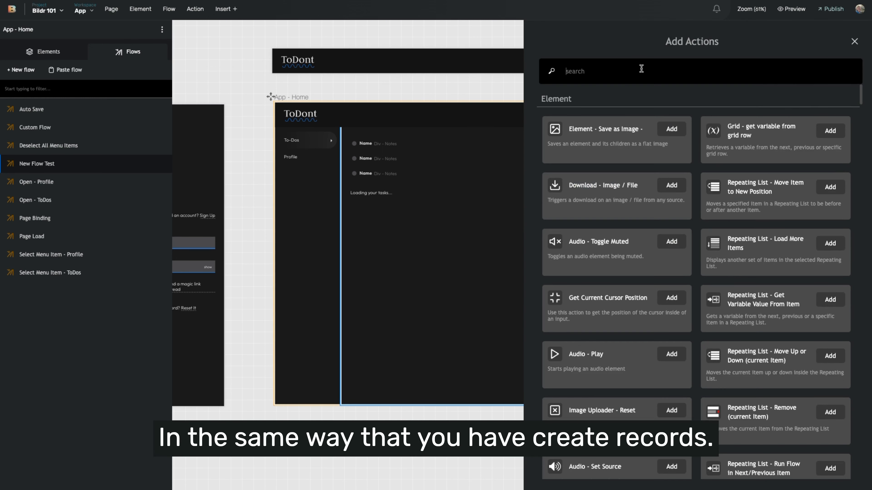
left_click(641, 69)
type("update")
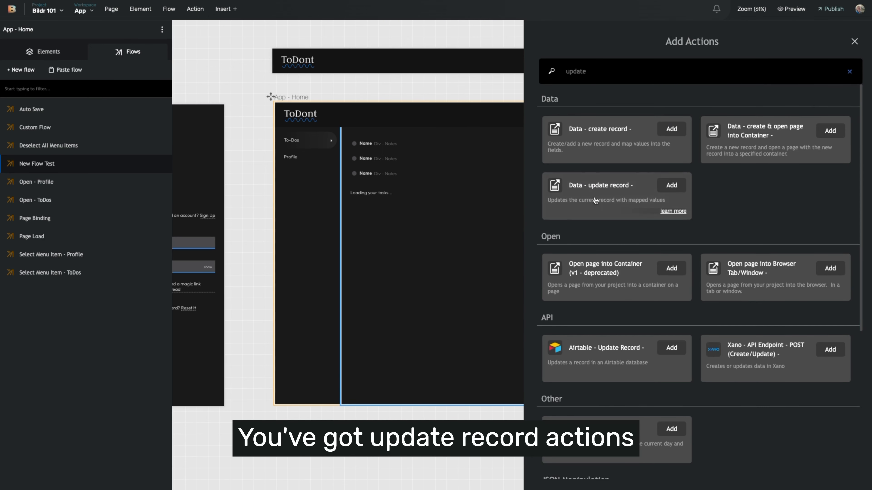
left_click(671, 185)
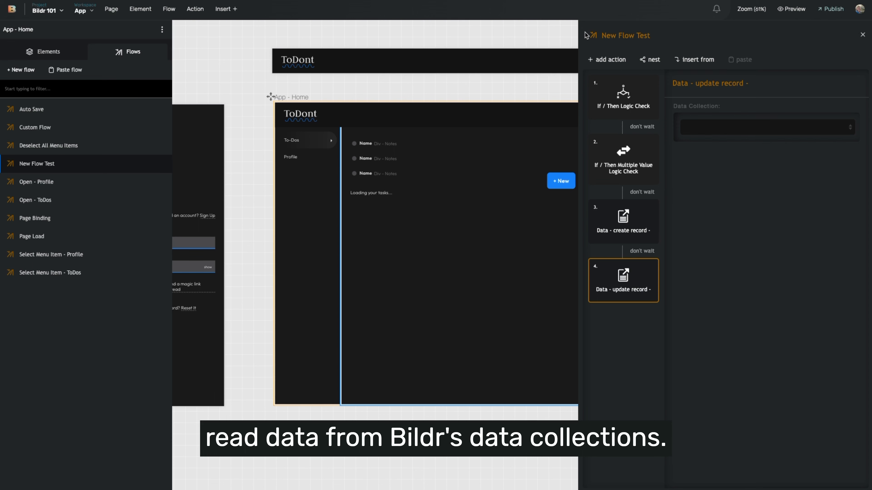
Step: Search the actions for "api" and add a server-side API Call to the flow
left_click(607, 59)
type("api")
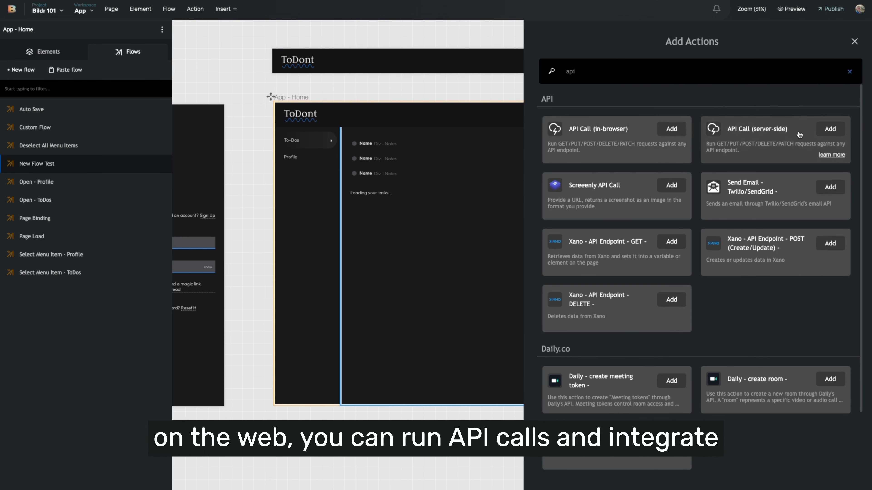
left_click(829, 129)
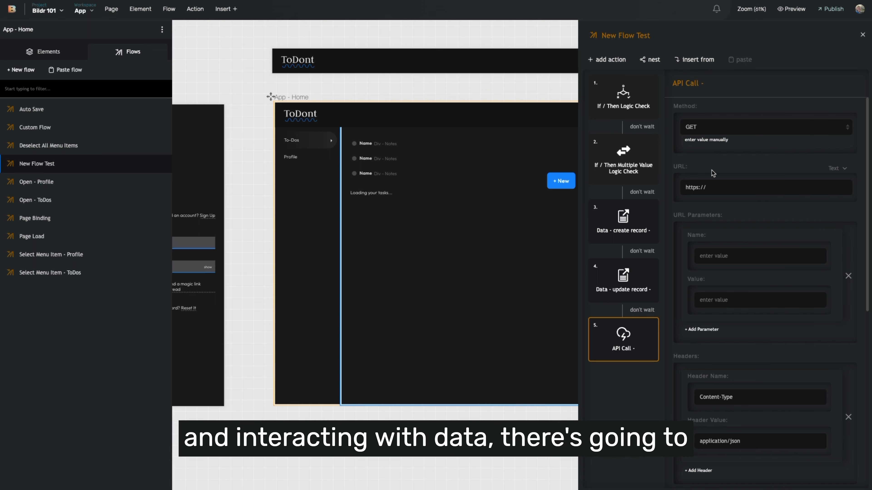
Step: Browse the available flow actions by searching for "search", "set val" and "add sty"
left_click(607, 60)
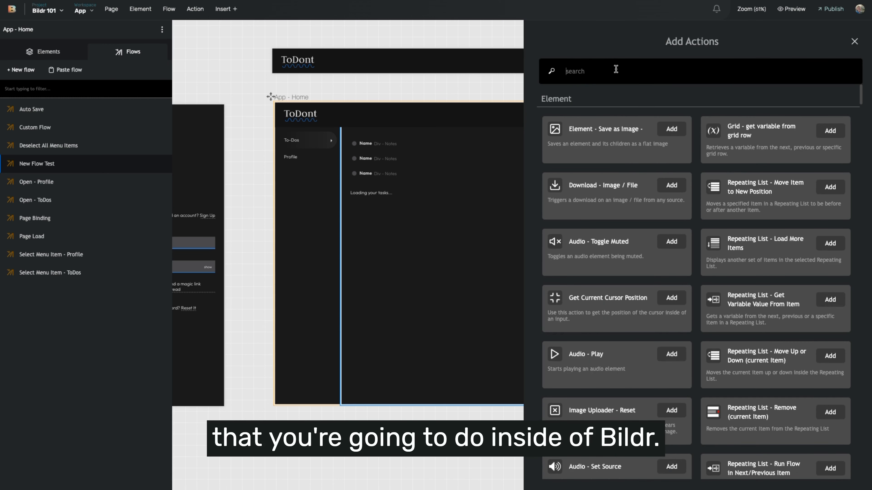
type("search")
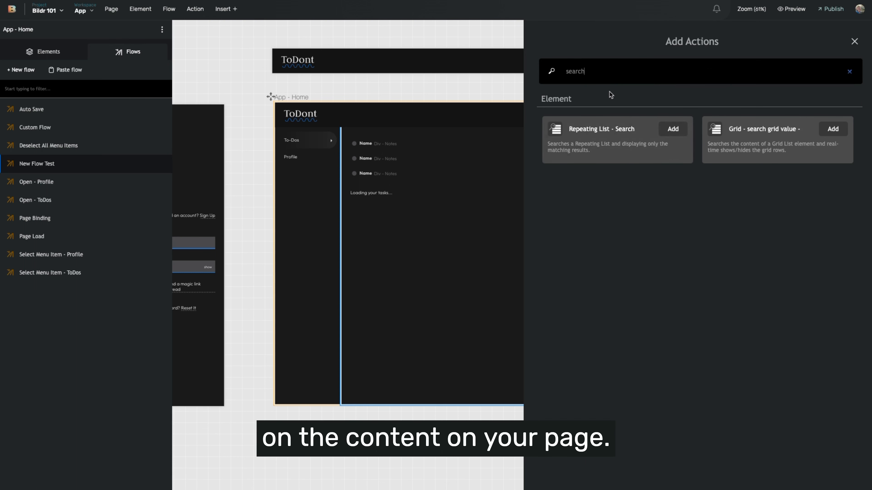
double_click(610, 72)
type("set val")
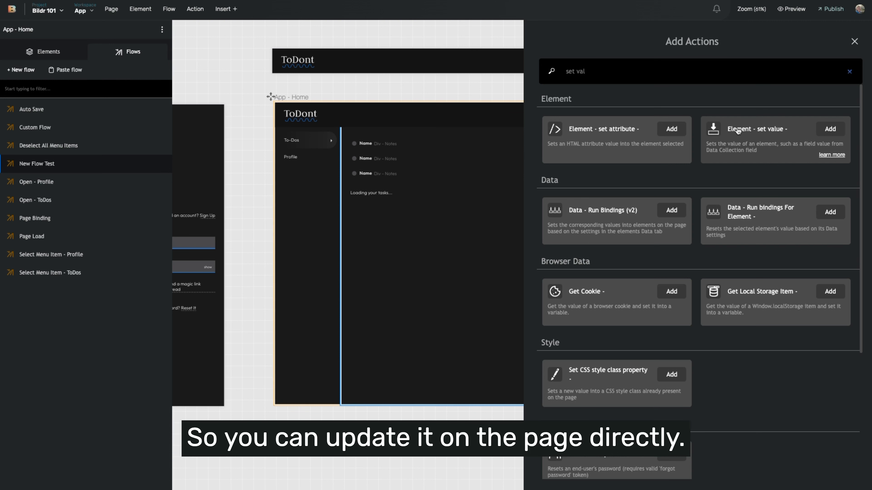
triple_click(636, 74)
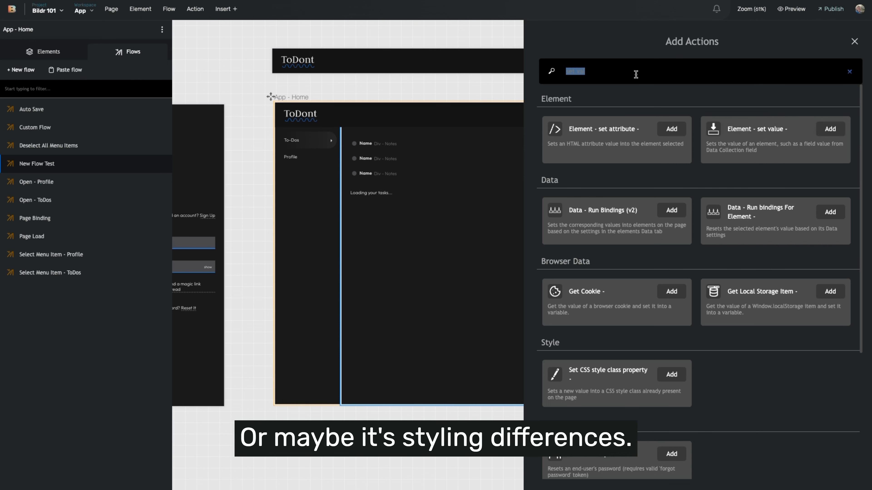
key("BackSpace")
type("add sty")
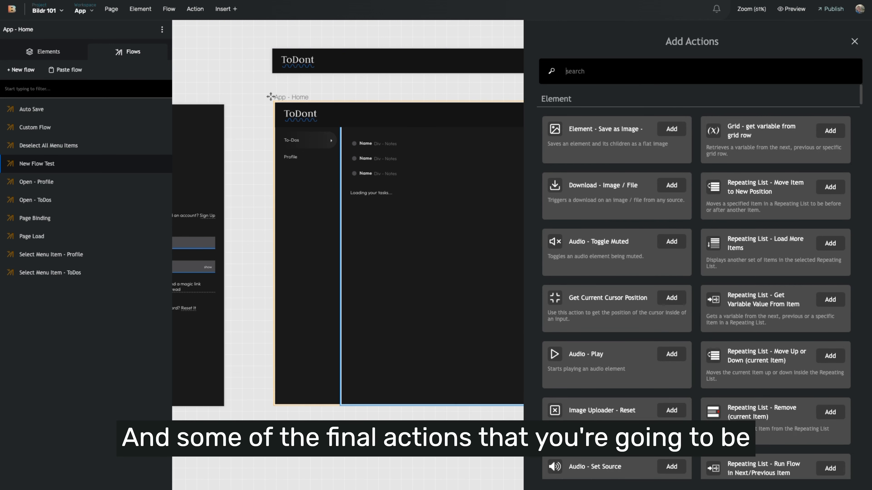
Step: Look up the navigation and user authentication actions by searching for "open url" and "sign", then leave the action list
type("open url")
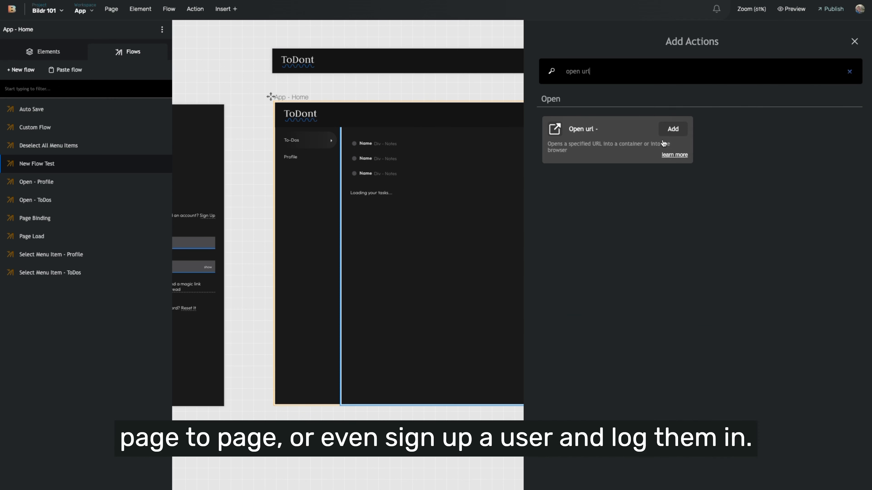
key("ctrl+a")
type("sign")
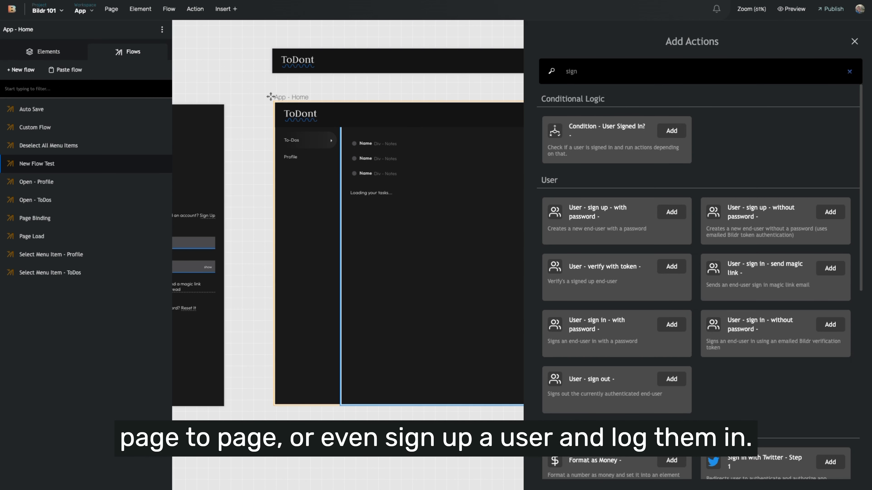
left_click(485, 97)
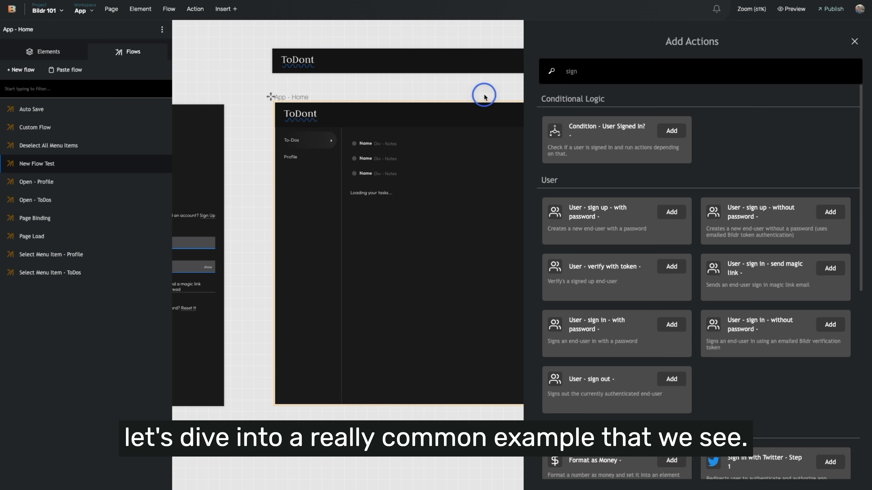
left_click(855, 42)
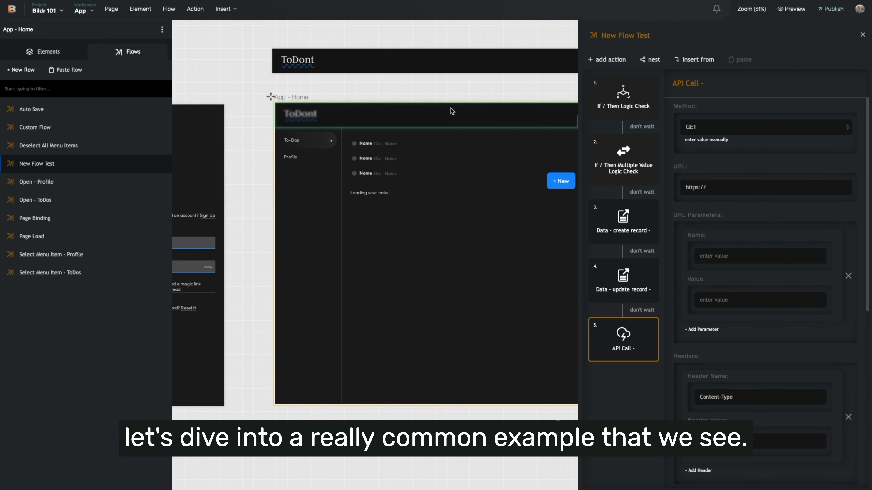
Step: Test the sidebar in the running ToDont app by switching back and forth between Profile and To-Dos
left_click(309, 198)
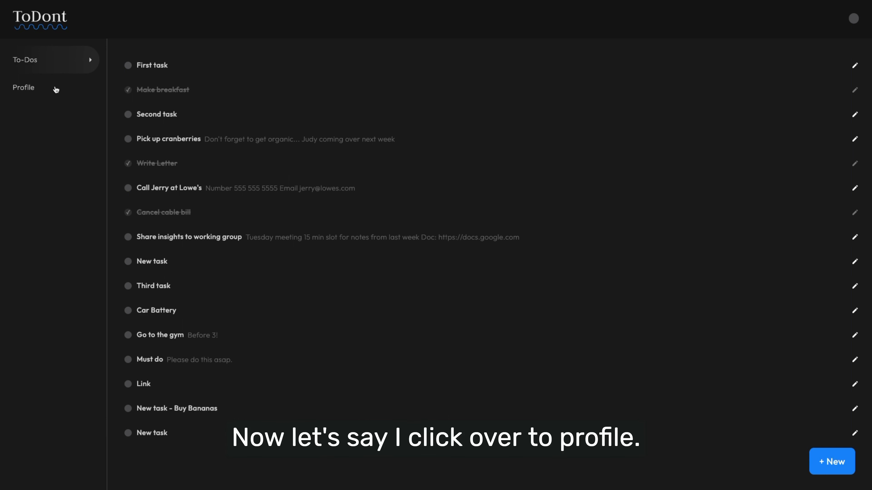
left_click(56, 89)
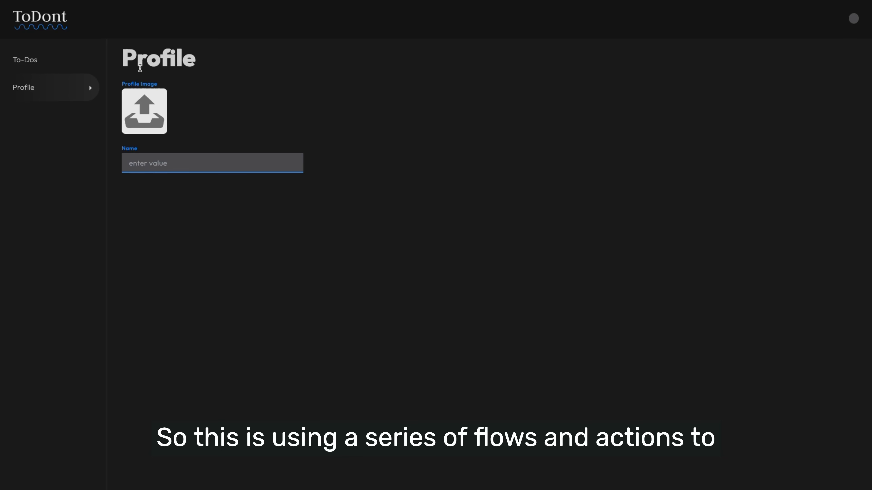
left_click(74, 63)
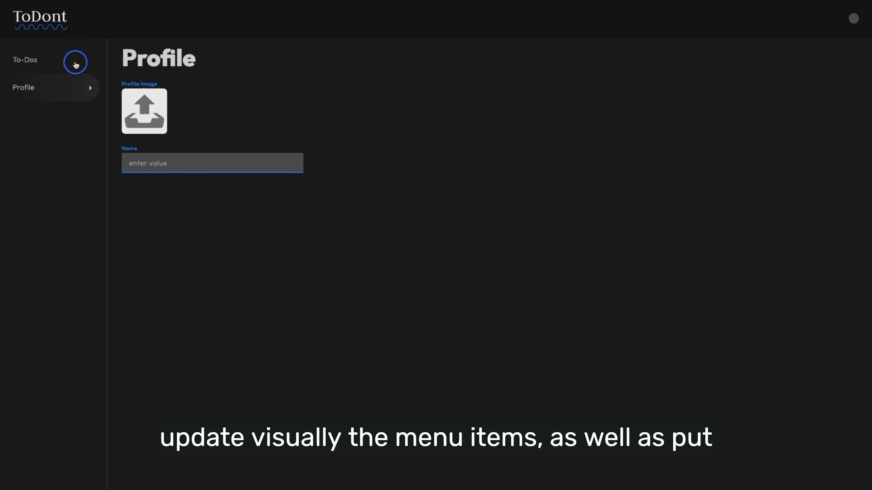
left_click(71, 84)
left_click(69, 63)
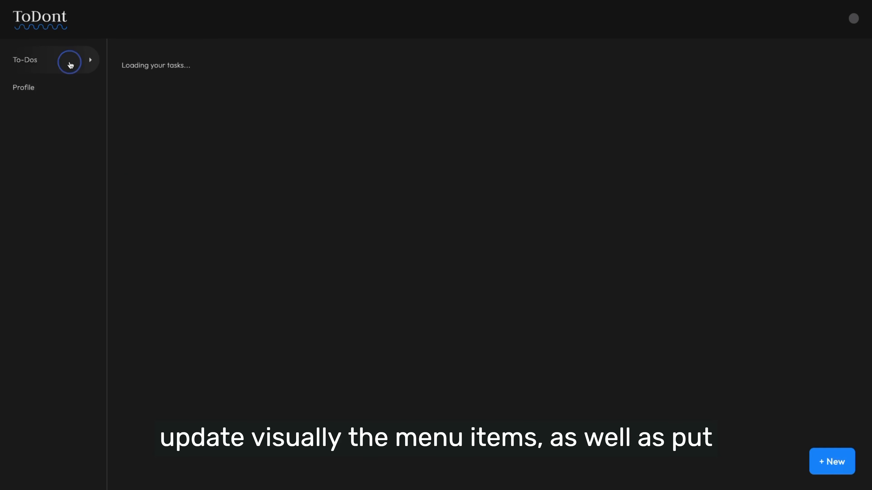
left_click(70, 82)
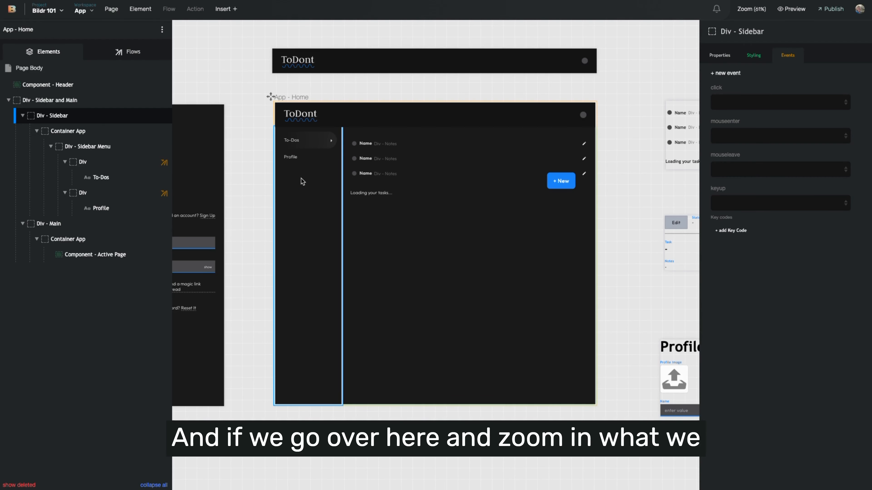
Step: Select the To-Dos menu item's div in the App - Home sidebar and check its click event
scroll(300, 179, "up", 5)
scroll(301, 181, "left", 3)
scroll(300, 180, "up", 3)
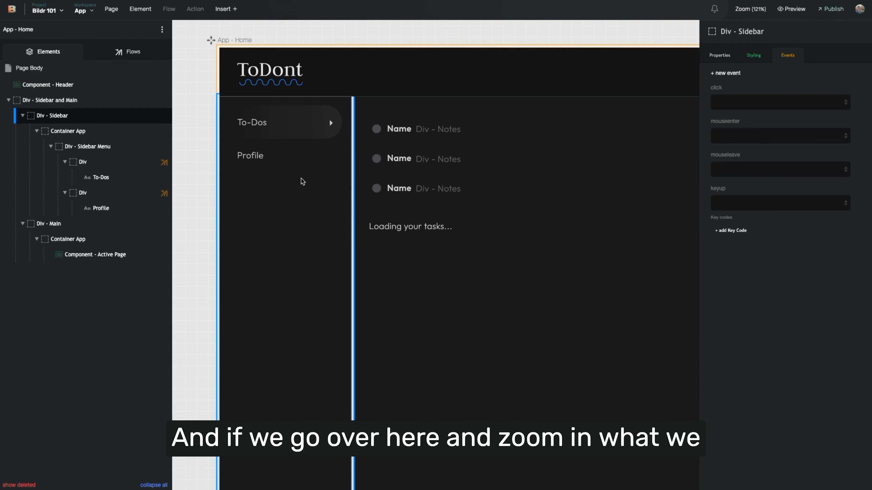
left_click(282, 135)
left_click(282, 136)
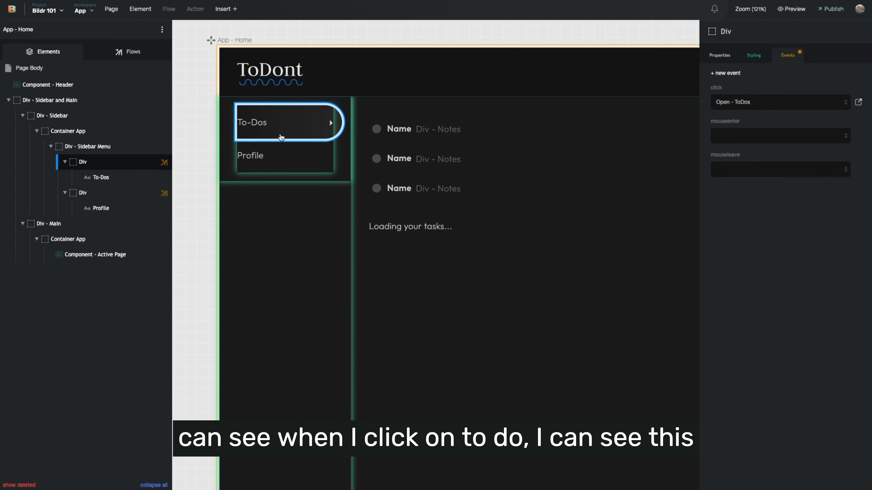
mouse_move(162, 164)
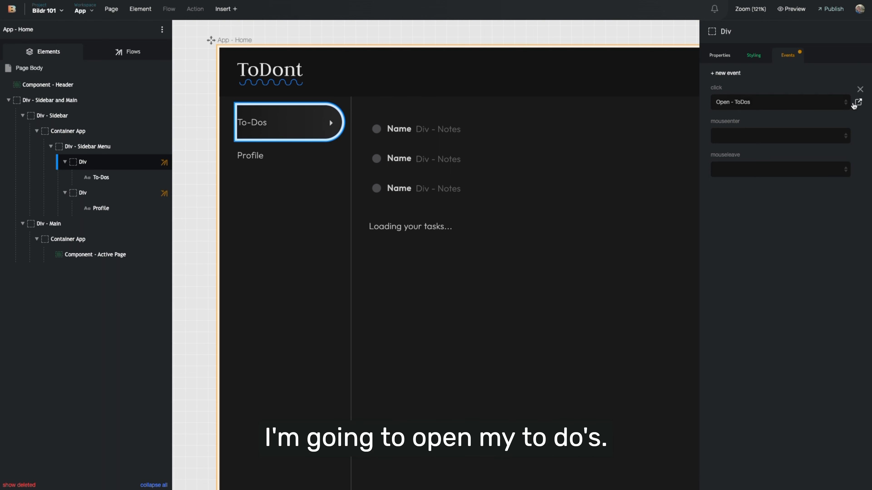
Step: Open the flow behind the To-Dos click event and examine its Open page into container action alongside the App - Home page
left_click(858, 102)
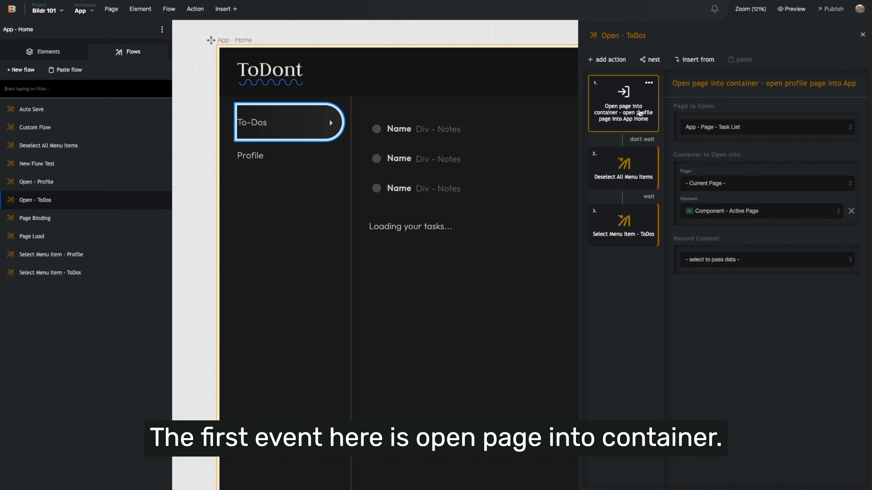
scroll(524, 164, "right", 4)
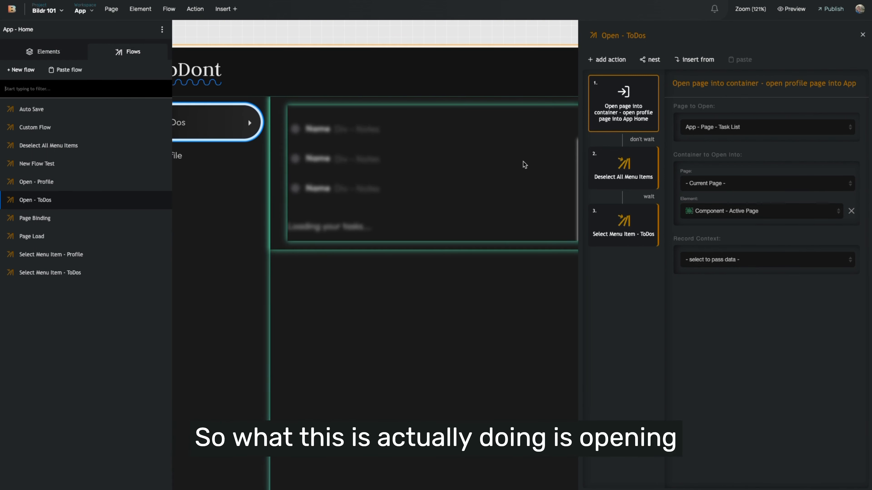
scroll(525, 165, "down", 4)
scroll(525, 165, "up", 2)
scroll(525, 165, "left", 2)
scroll(525, 165, "down", 8)
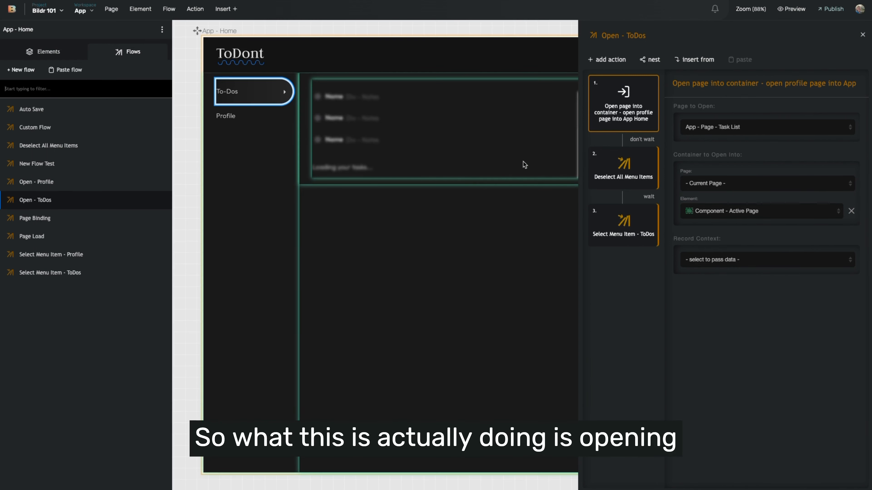
scroll(551, 161, "right", 3)
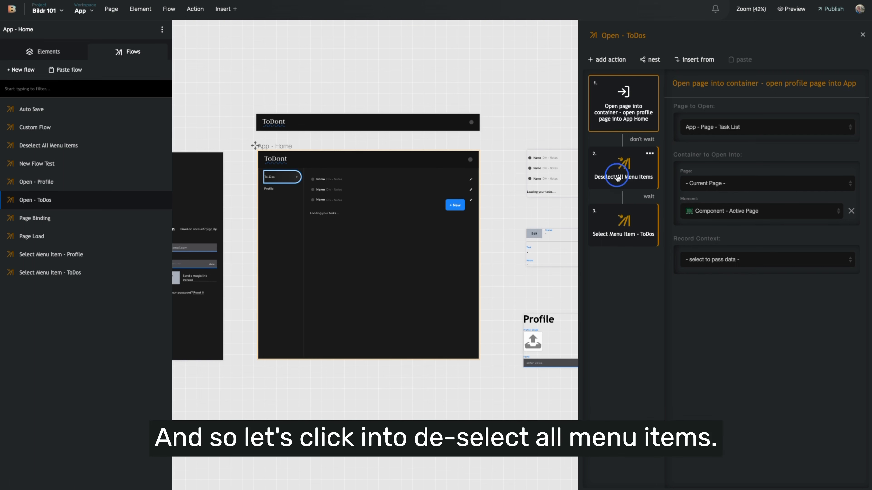
Step: Inspect the nested Deselect All Menu Items and Select Menu Item - ToDos flows, and return to the Open - ToDos flow
left_click(617, 178)
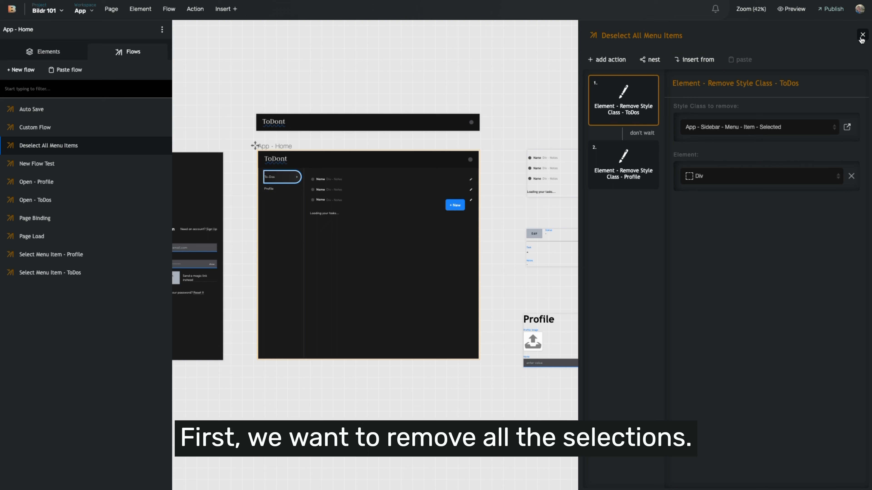
left_click(861, 35)
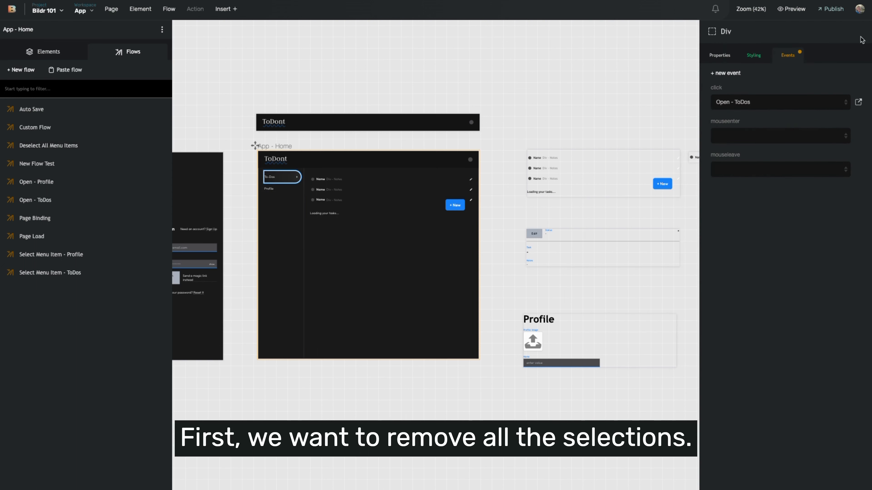
left_click(857, 103)
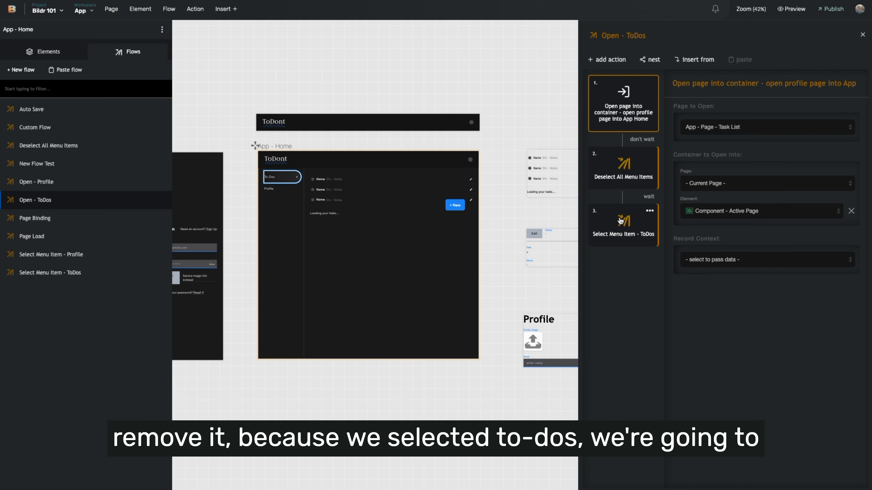
left_click(635, 230)
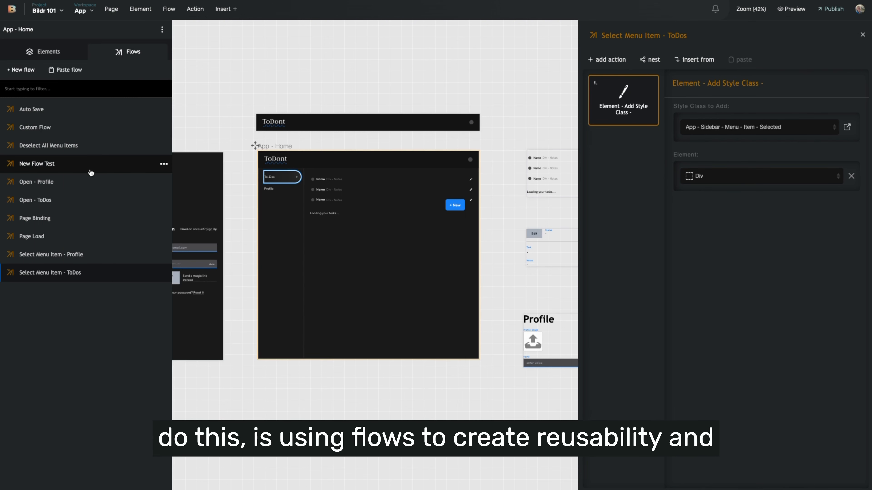
left_click(73, 202)
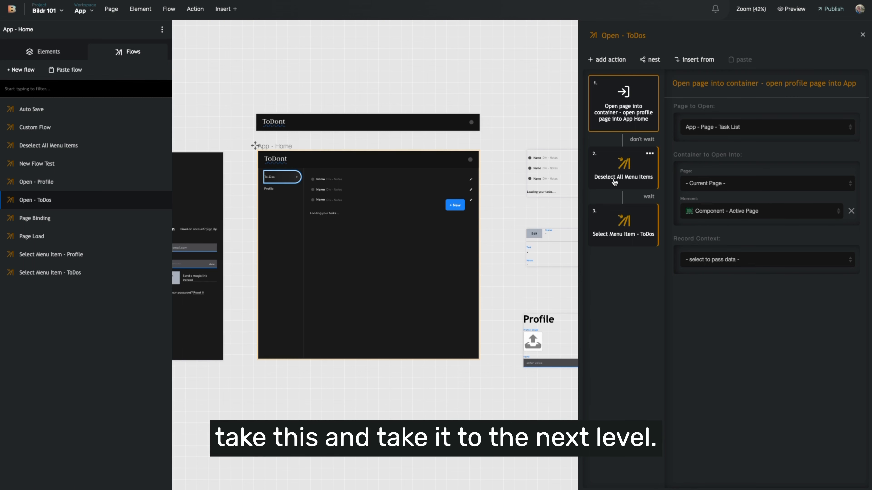
Step: Duplicate the Profile menu item's div in the App - Home sidebar menu
left_click(290, 213)
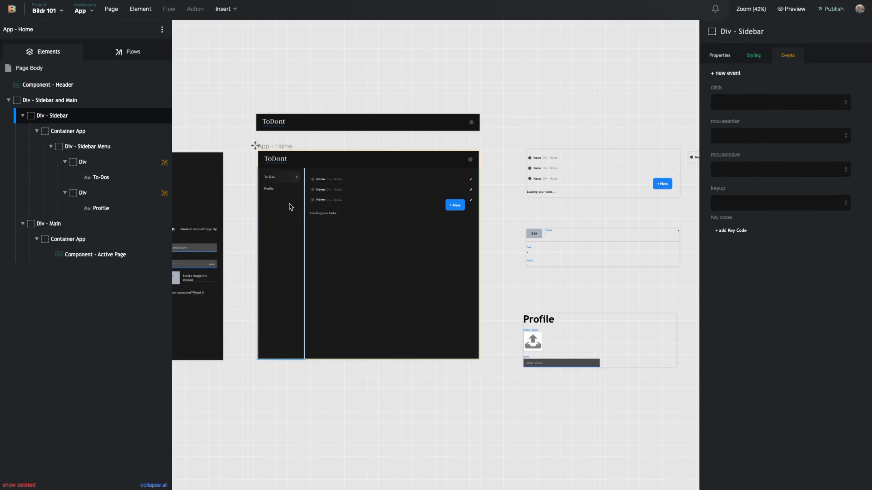
scroll(289, 213, "up", 5)
scroll(371, 186, "up", 3)
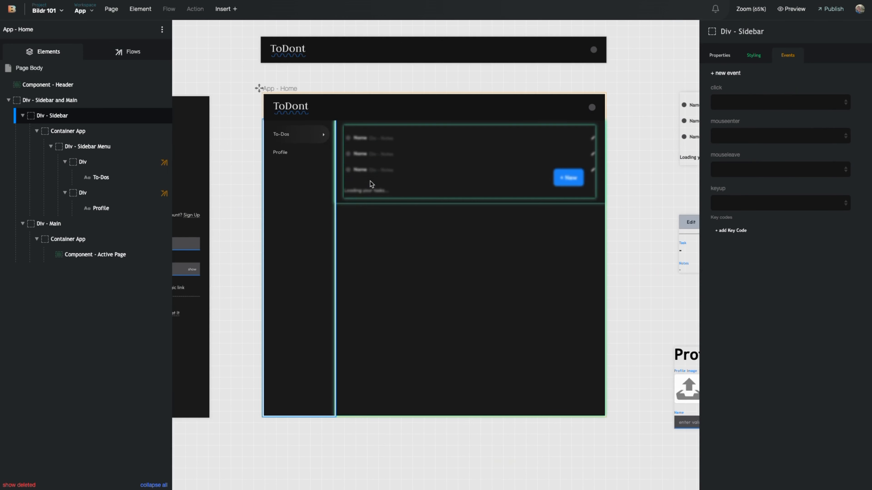
left_click(342, 159)
mouse_move(86, 195)
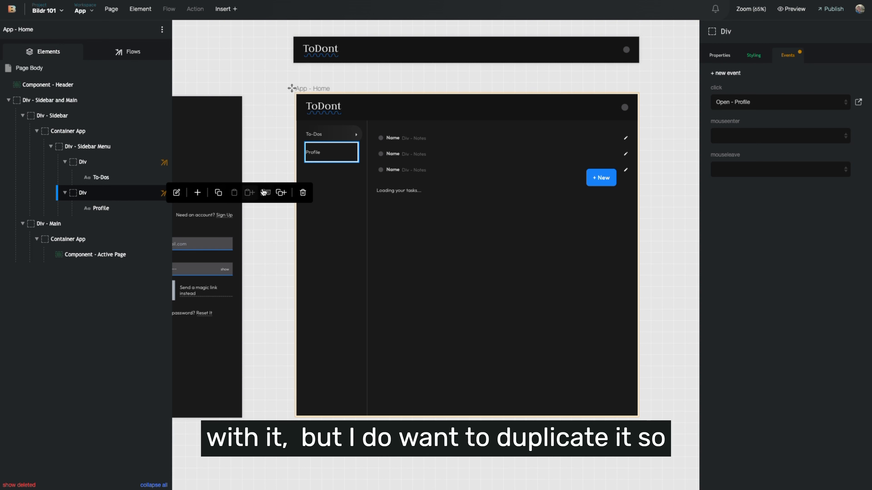
left_click(281, 193)
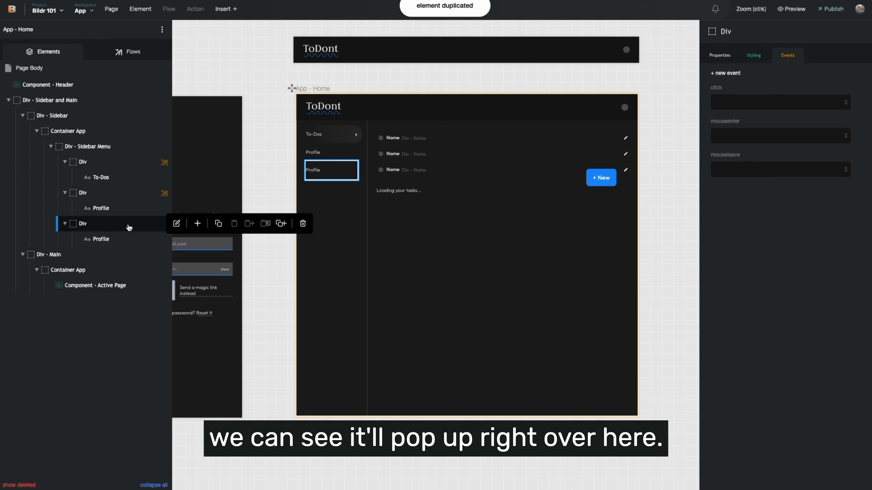
Step: Change the duplicated menu item's text to "New Page" and select its parent div
double_click(314, 171)
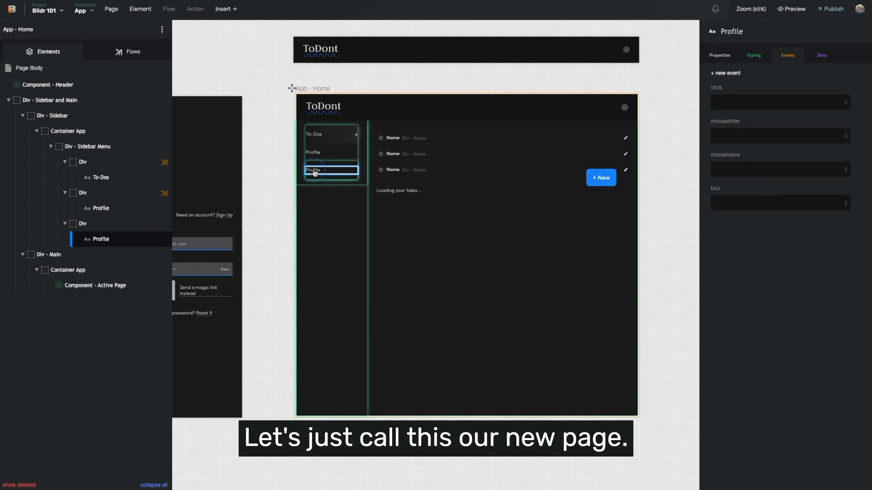
type("New Page")
left_click(319, 182)
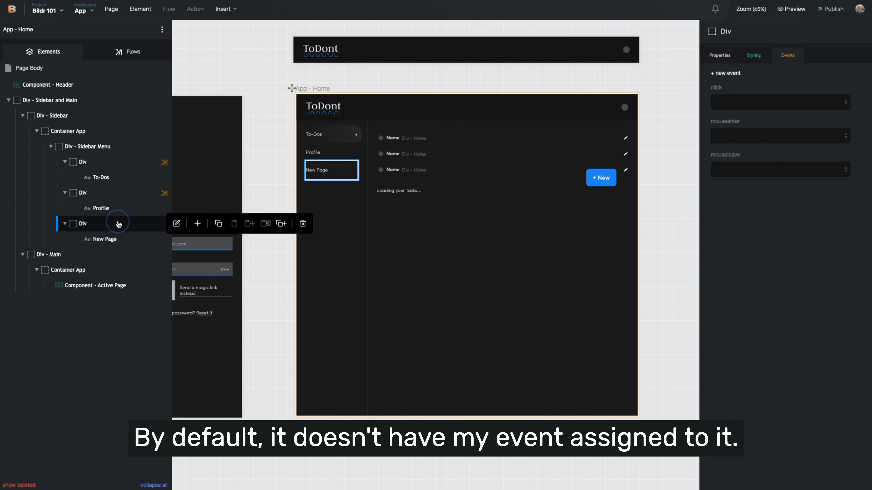
Step: Duplicate the Open - Profile flow used by the Profile menu item's click event
left_click(142, 199)
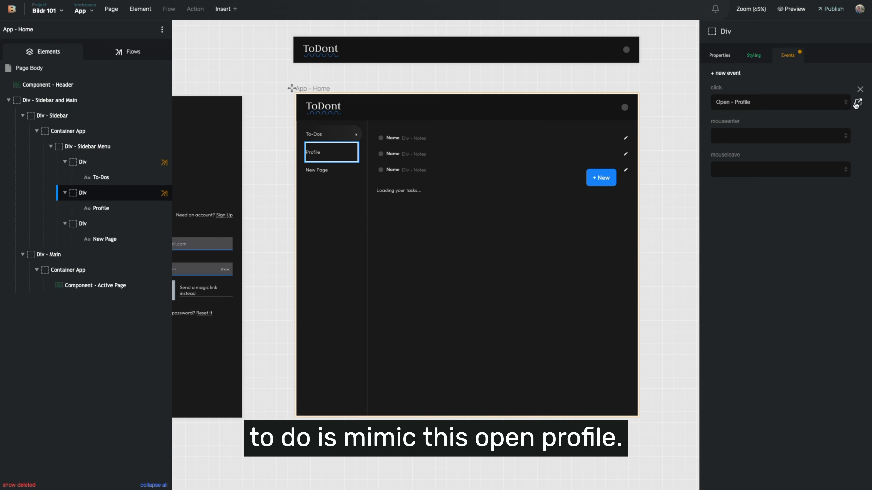
left_click(132, 52)
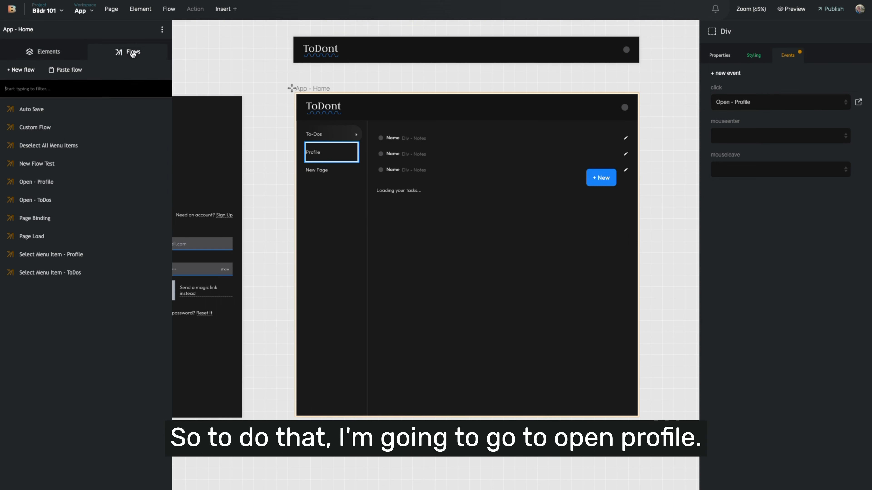
left_click(93, 184)
left_click(165, 182)
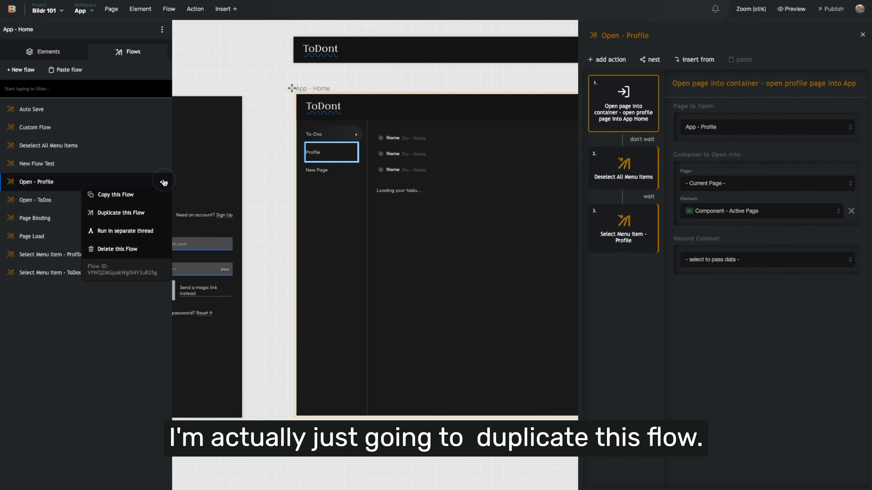
left_click(143, 213)
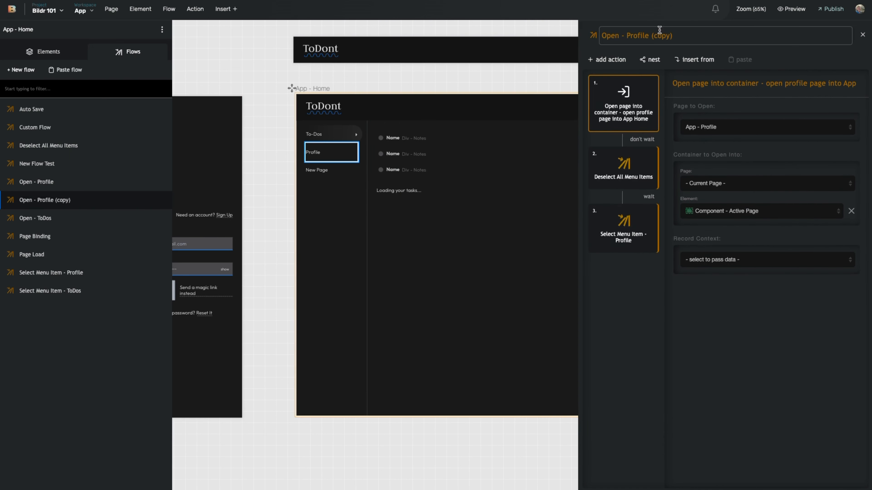
Step: Rename the duplicated flow "Open - New Page" and set its page to open to App - Page - Task List
left_click_drag(651, 36, 705, 35)
key("BackSpace")
key("BackSpace")
key("BackSpace")
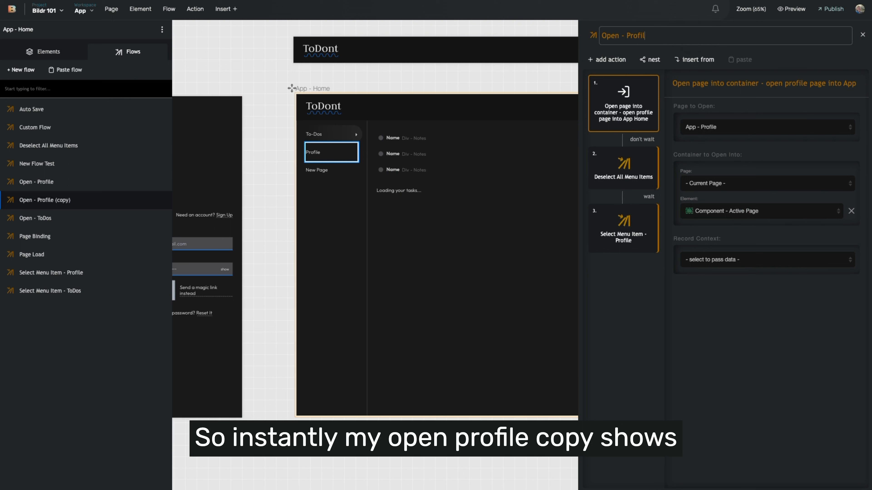
key("BackSpace")
key("BackSpace")
key("BackSpace")
key("BackSpace")
type("New Page")
key("Return")
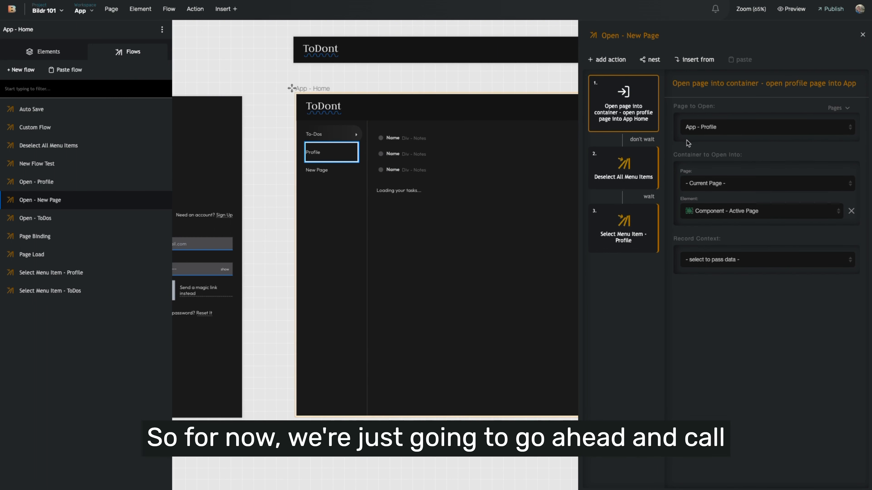
left_click(734, 129)
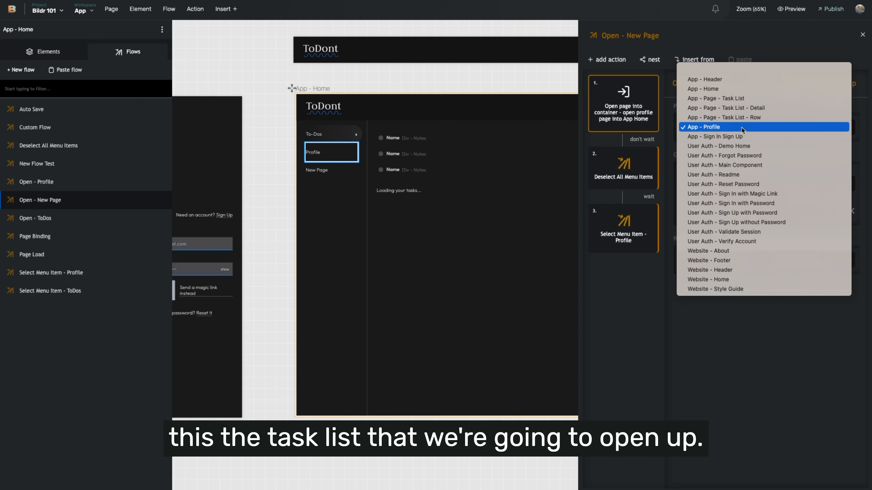
left_click(752, 99)
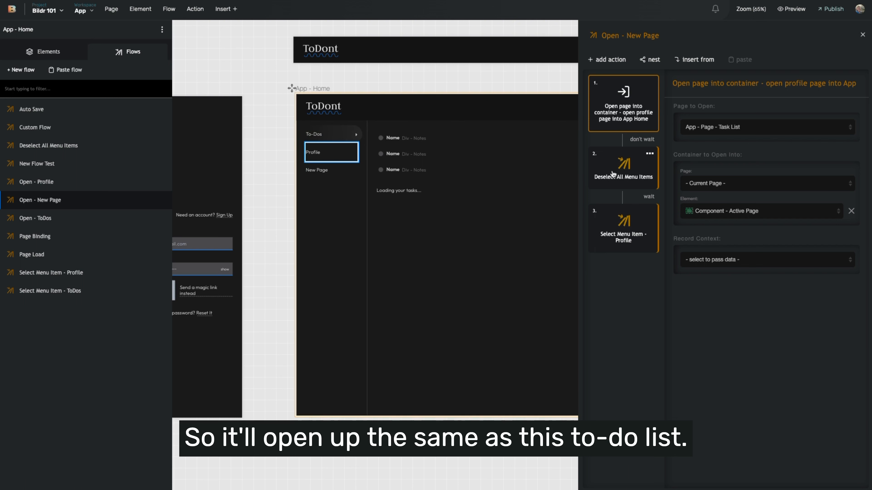
Step: In the nested Deselect All Menu Items flow, duplicate the Profile remove-style action and rename the copy "Element - Remove Style Class - New Page"
double_click(628, 179)
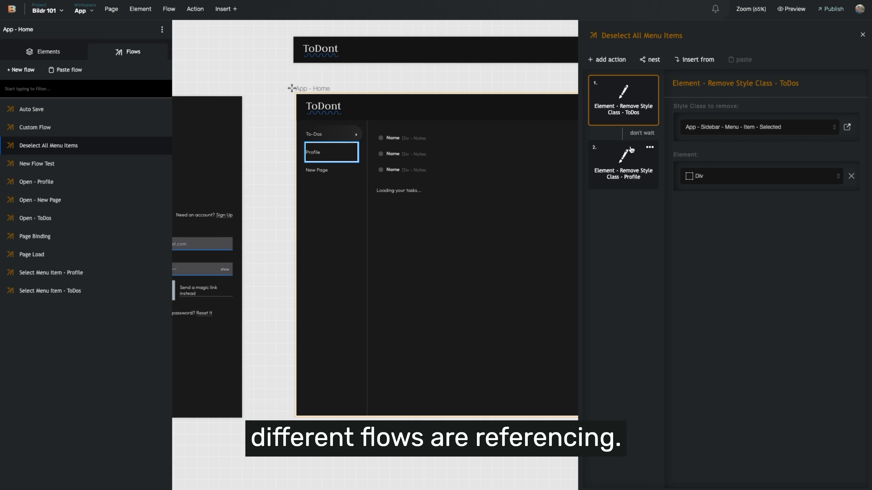
left_click(649, 148)
left_click(634, 183)
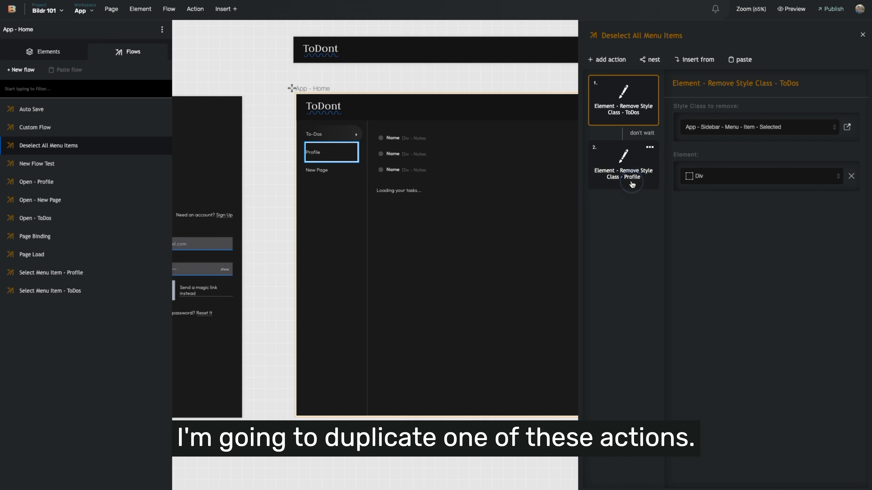
left_click(631, 228)
left_click(787, 85)
double_click(786, 84)
type("New Page")
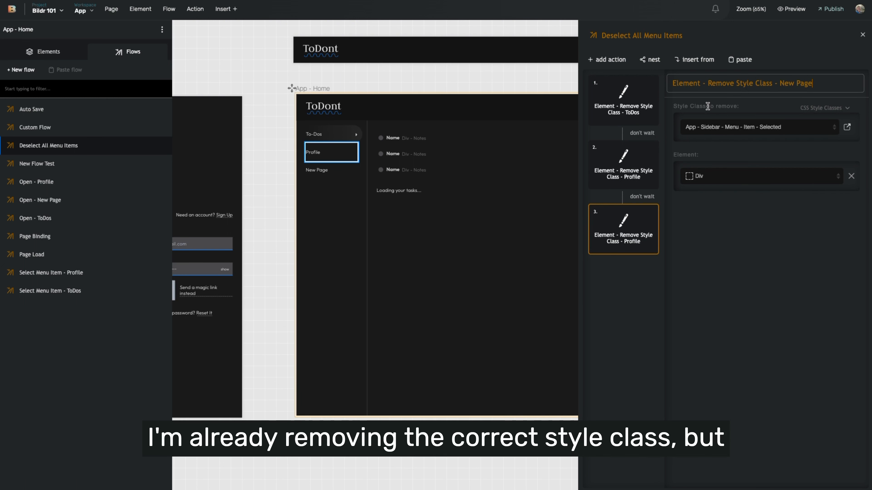
Step: Set the target element of the New Page remove-style action to the div containing the New Page text
left_click(718, 176)
scroll(723, 224, "down", 3)
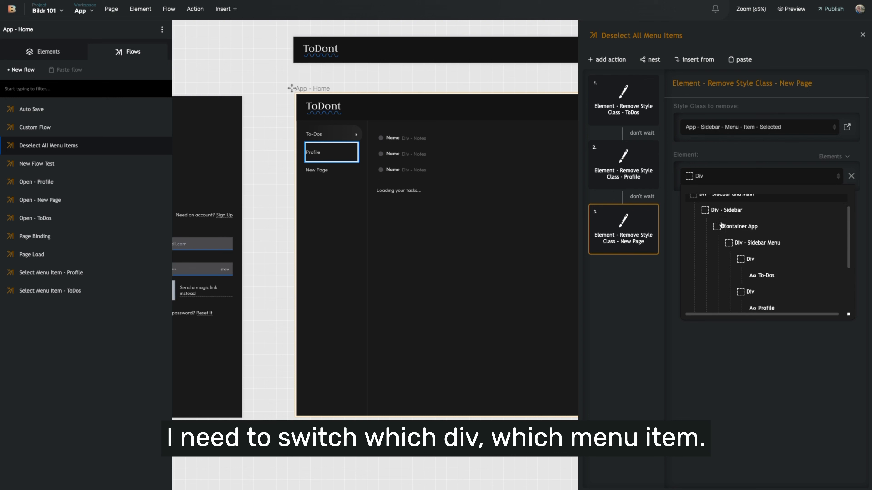
left_click(762, 277)
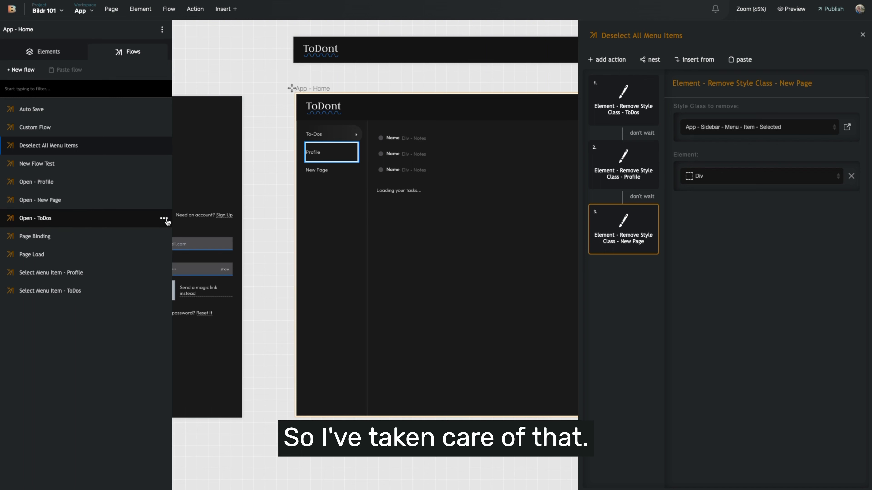
Step: Remove the nested Select Menu Item - Profile flow from the Open - New Page flow
left_click(74, 200)
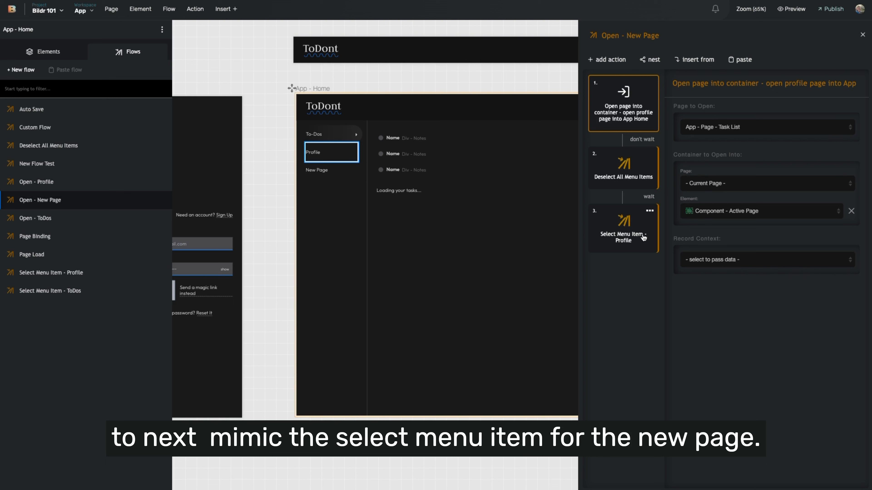
left_click(650, 211)
left_click(637, 267)
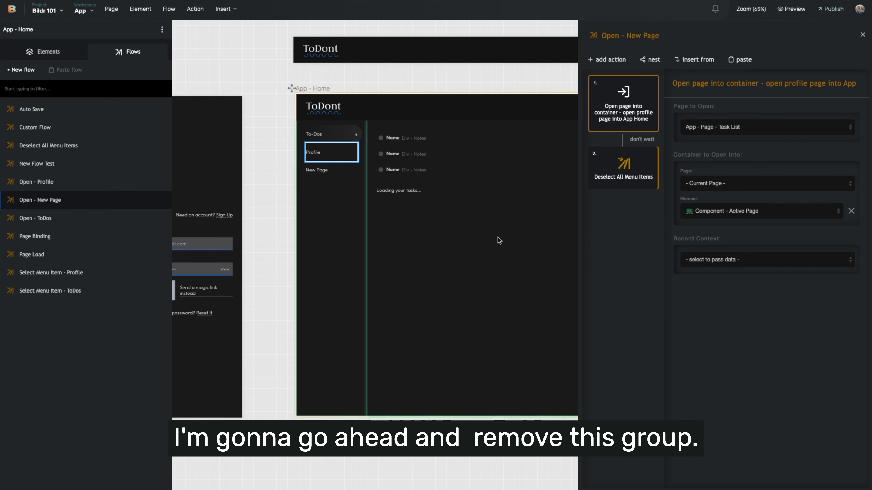
Step: Duplicate the Select Menu Item - ToDos flow and rename the copy "Select Menu Item - New Page"
left_click(61, 290)
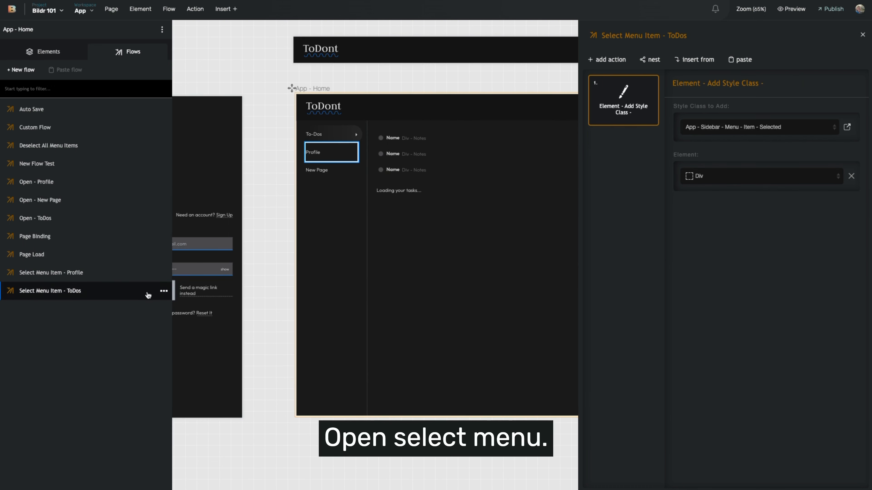
left_click(164, 291)
left_click(146, 325)
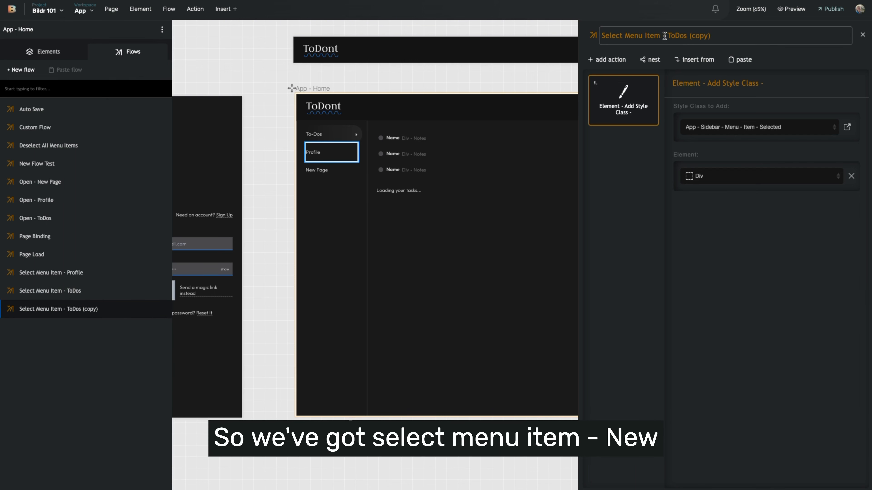
left_click_drag(667, 35, 715, 36)
type("NNew Page")
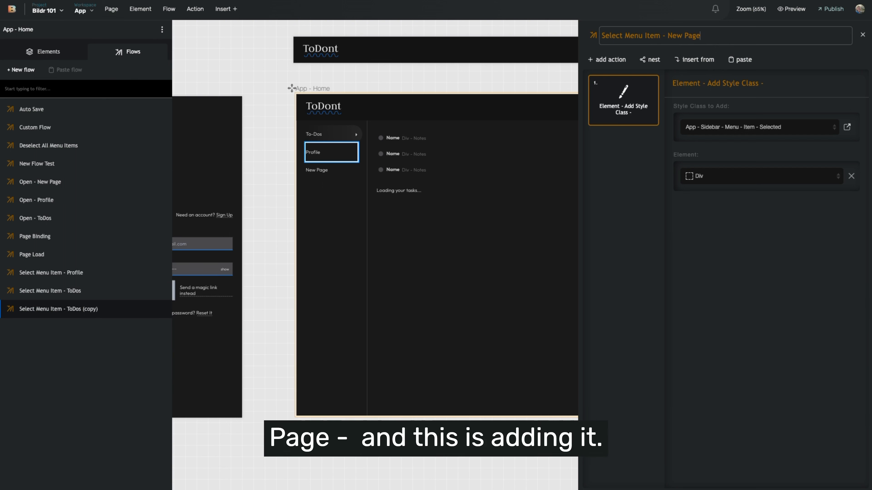
left_click(654, 150)
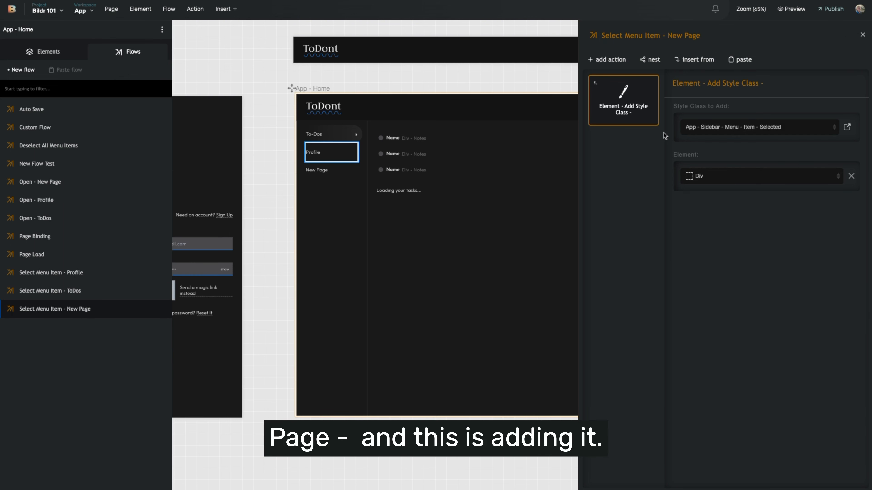
Step: Point the Add Style Class action in Select Menu Item - New Page to the New Page item's div
left_click(716, 176)
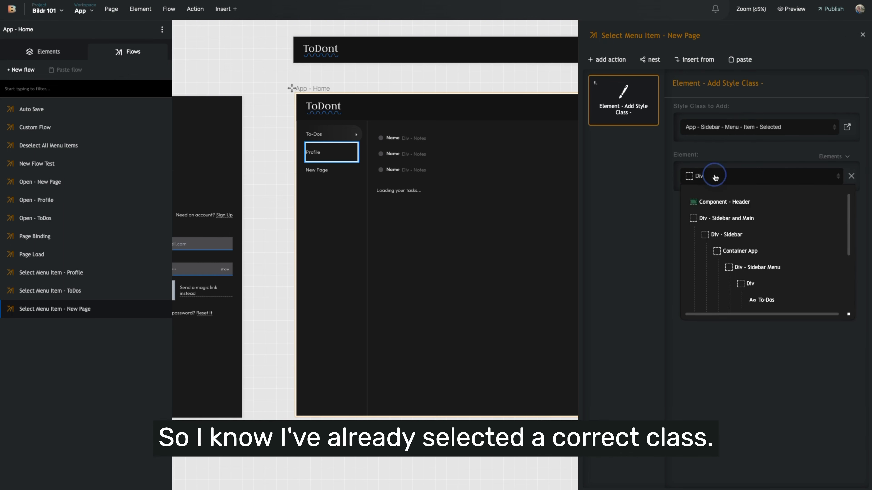
scroll(719, 226, "down", 1)
scroll(719, 226, "down", 2)
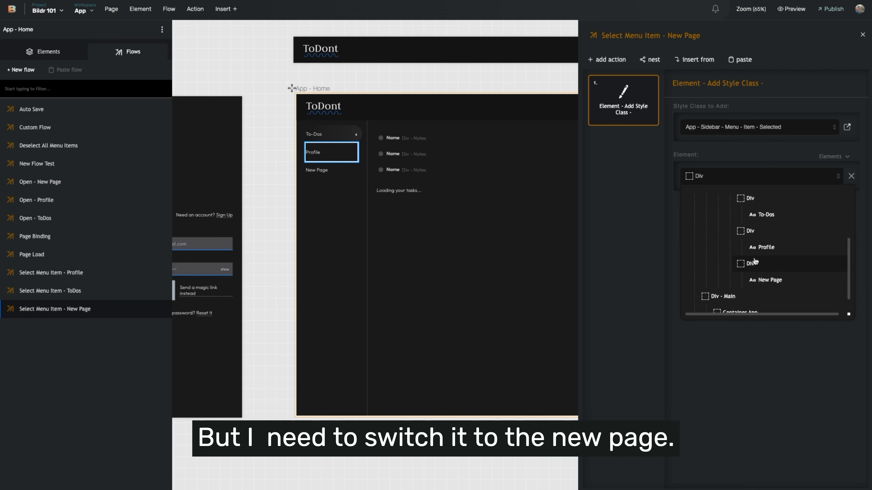
left_click(755, 263)
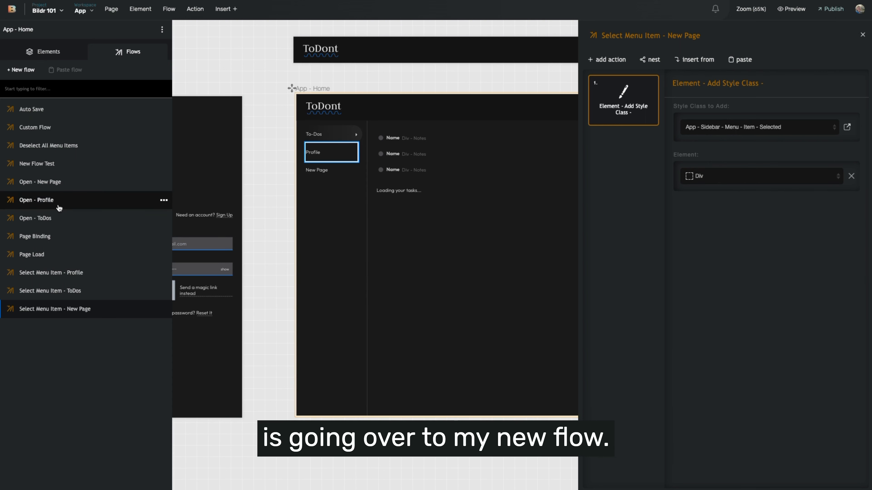
Step: Nest Select Menu Item - New Page in the Open - New Page flow and make it wait for Deselect All Menu Items
left_click(55, 182)
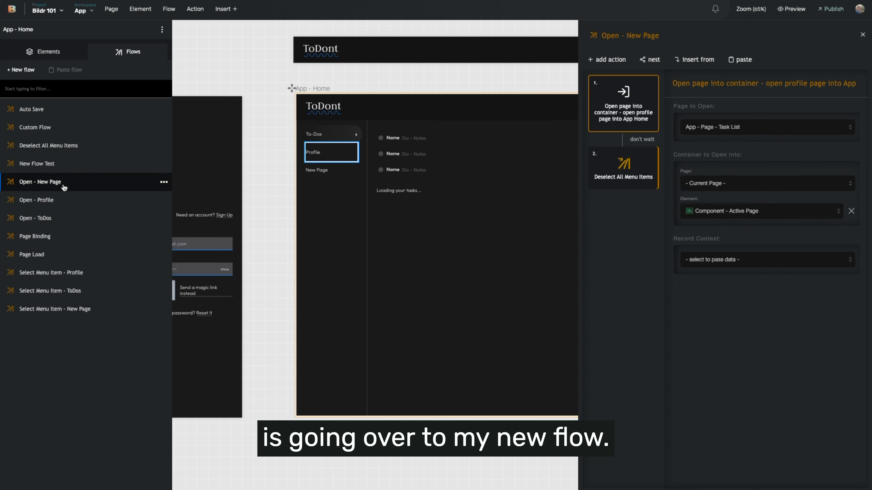
left_click(650, 59)
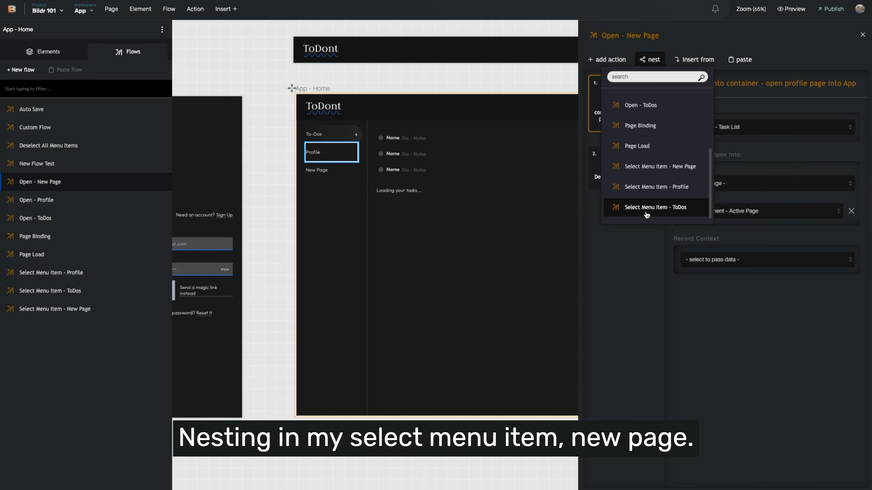
left_click(649, 167)
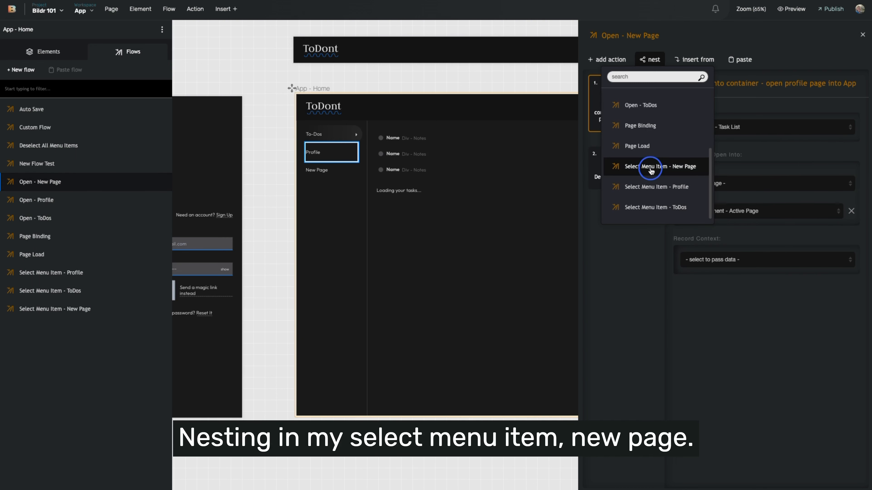
left_click(645, 197)
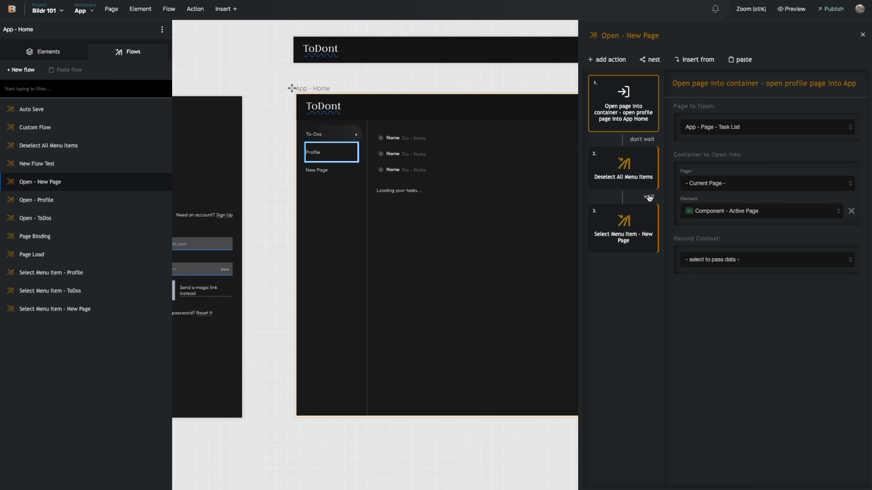
Step: Assign the Open - New Page flow to the click event of the New Page menu item's div
left_click(343, 175)
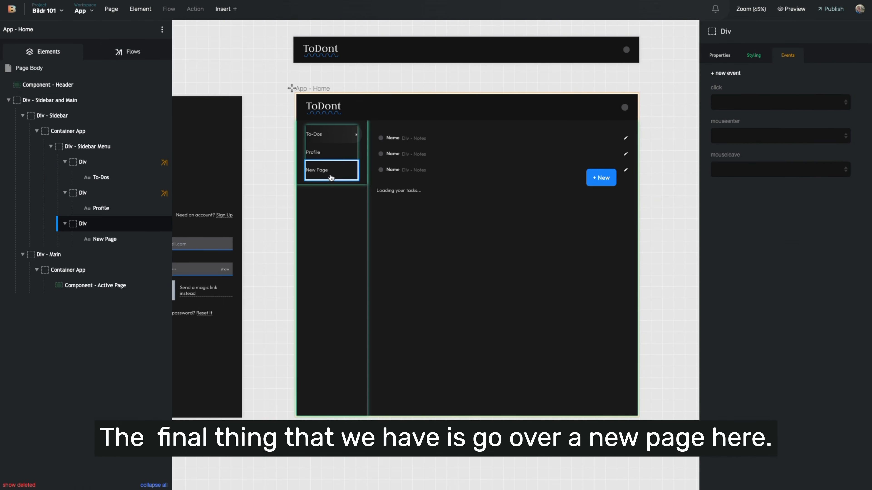
mouse_move(132, 231)
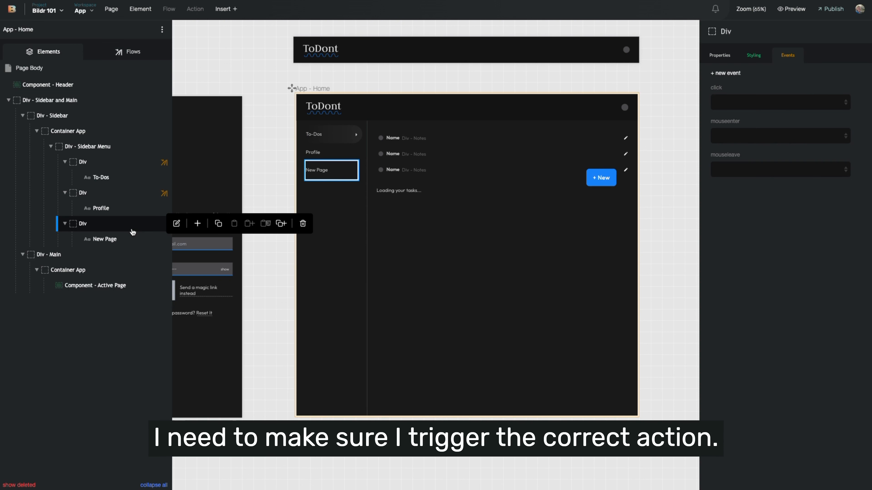
left_click(776, 103)
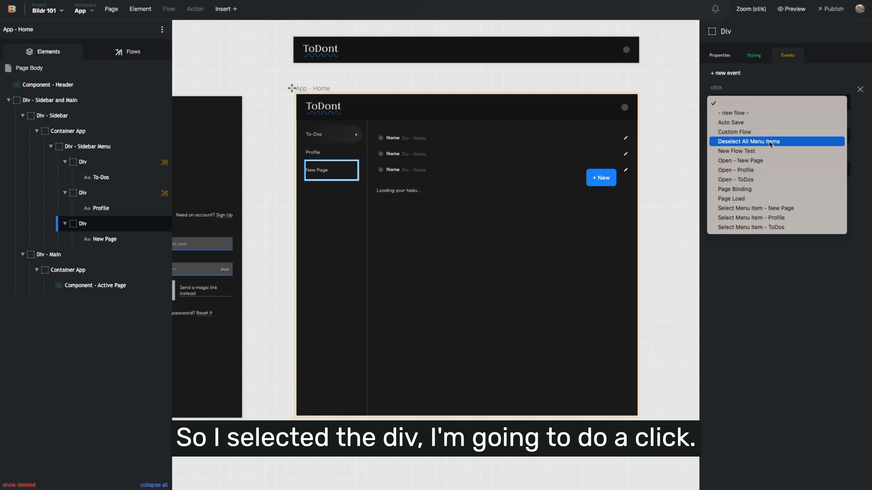
left_click(767, 161)
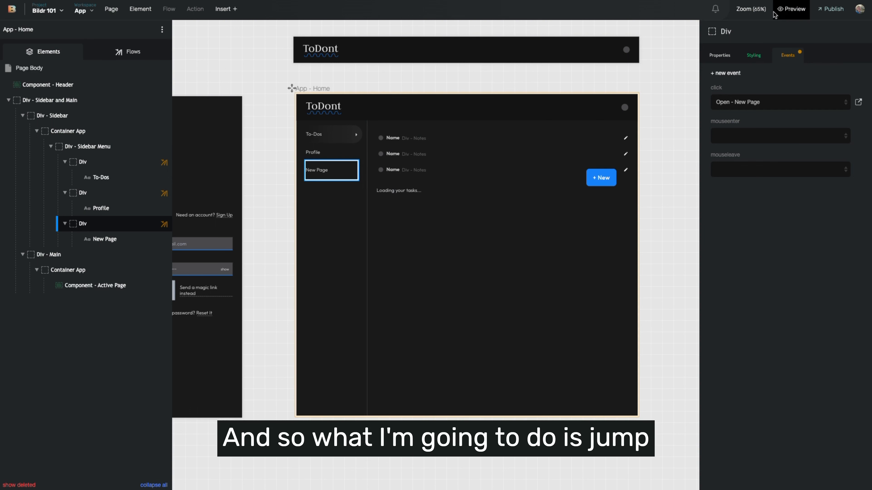
Step: Switch to the app preview and test the New Page menu item, alternating with To-Dos and Profile to check the selection highlight
key("ctrl+Tab")
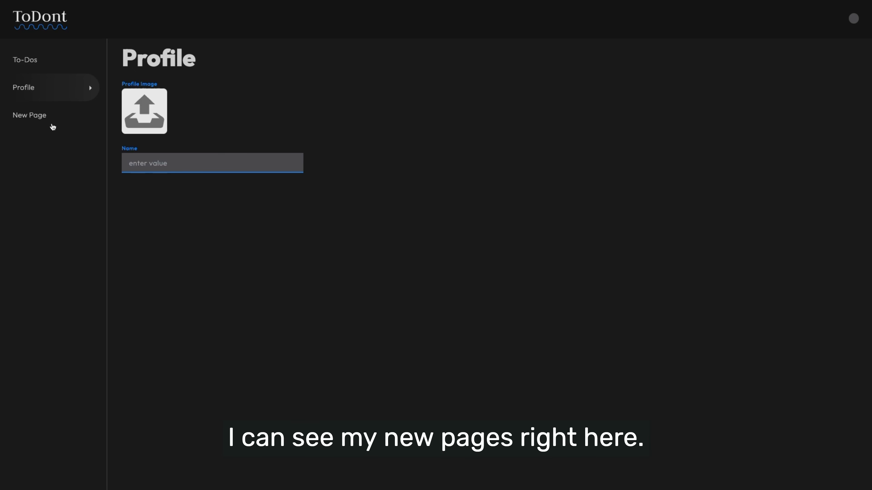
left_click(38, 117)
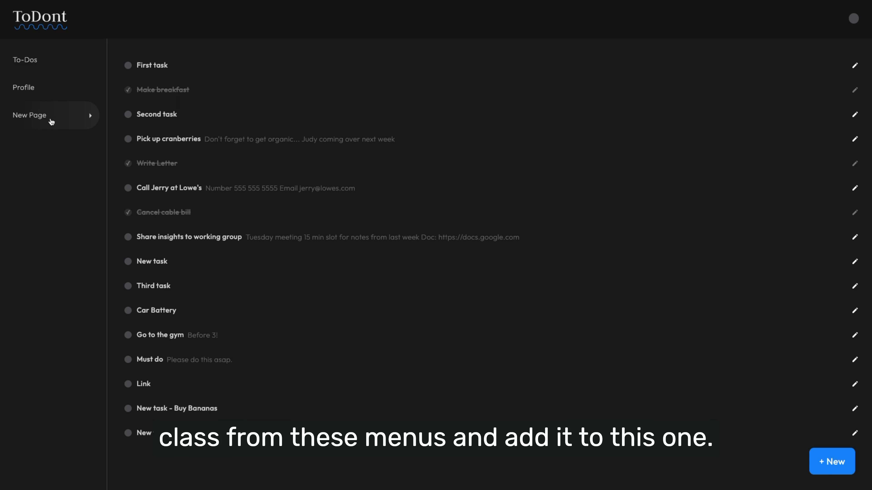
left_click(54, 60)
left_click(54, 88)
left_click(59, 64)
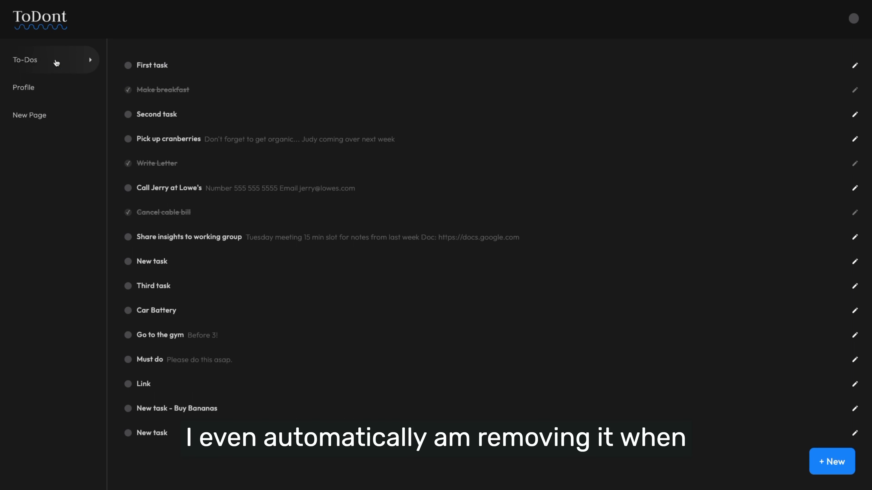
left_click(65, 85)
left_click(64, 70)
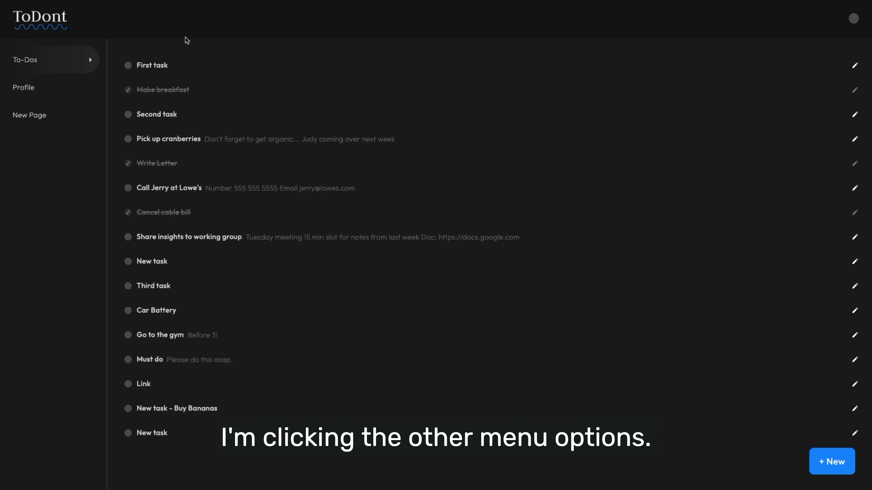